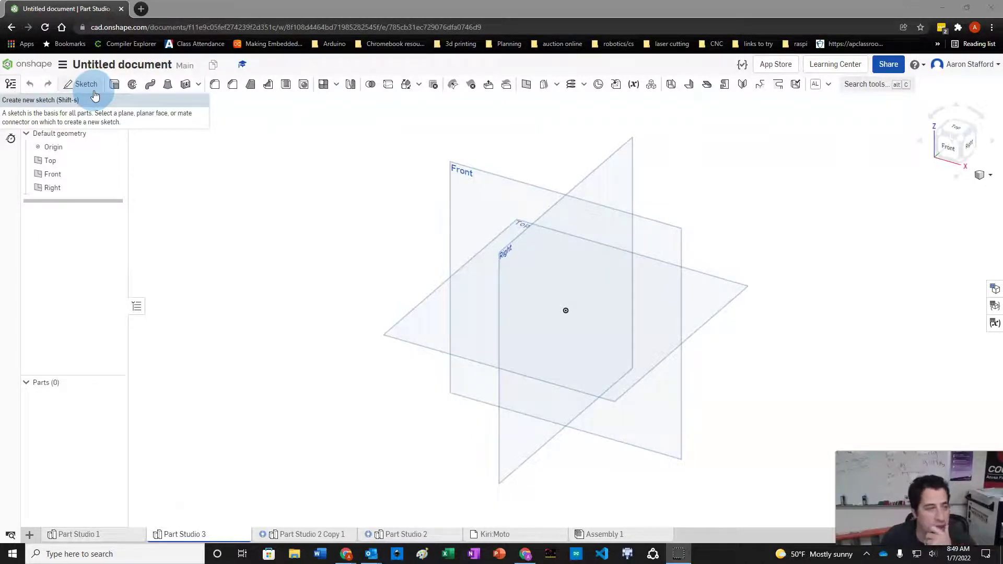
{"action": "left_click", "coordinate": [83, 85]}
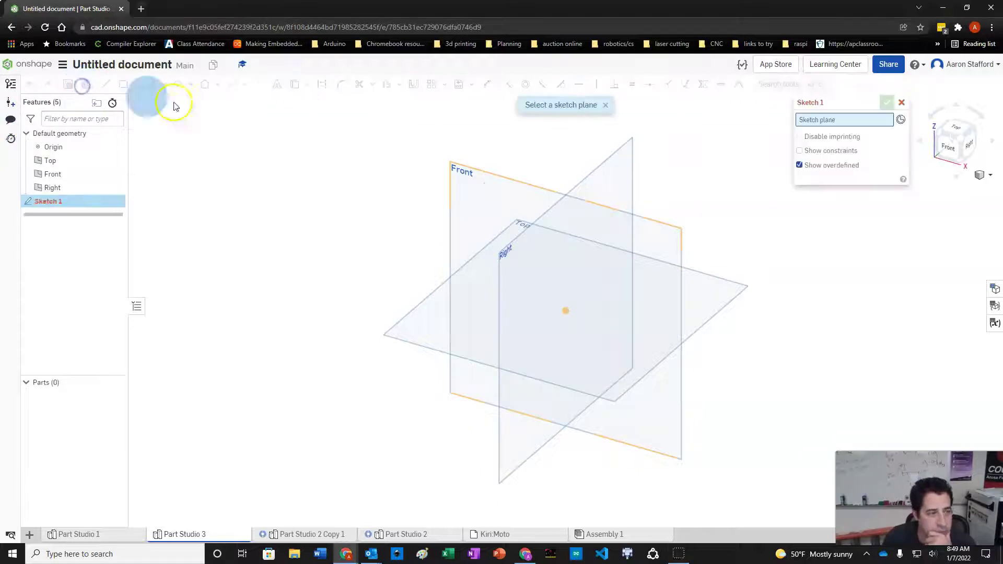
{"action": "left_click", "coordinate": [456, 327]}
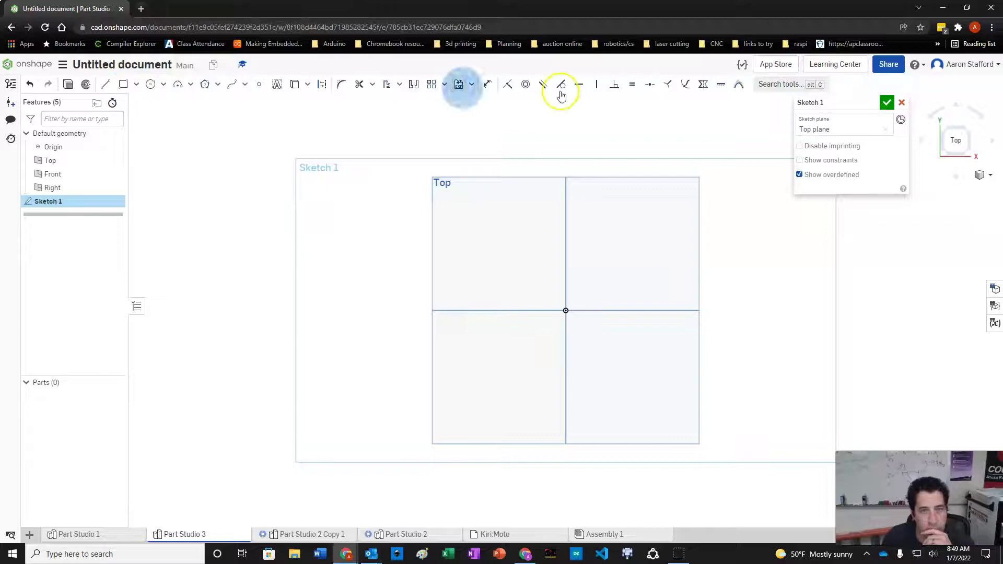
{"action": "left_click", "coordinate": [902, 103]}
- Create a length variable named thickness with a value of 3.23 mm
{"action": "left_click", "coordinate": [634, 84]}
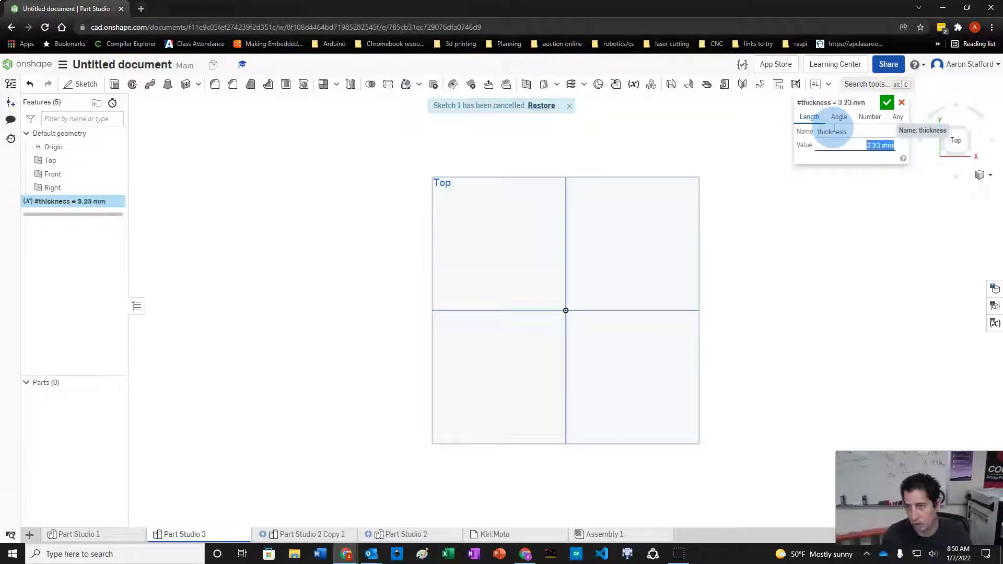
{"action": "left_click", "coordinate": [886, 106]}
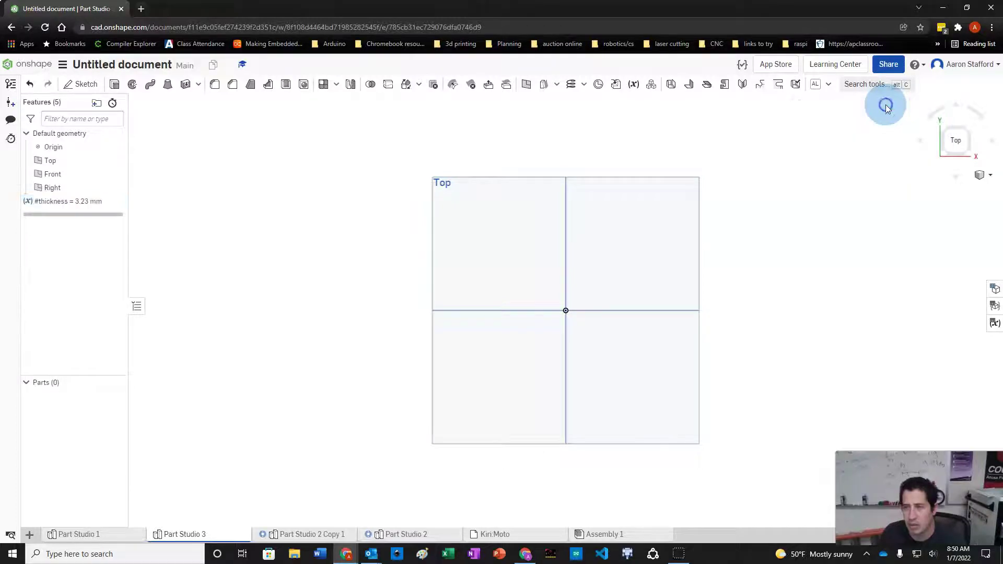
{"action": "left_click", "coordinate": [226, 157]}
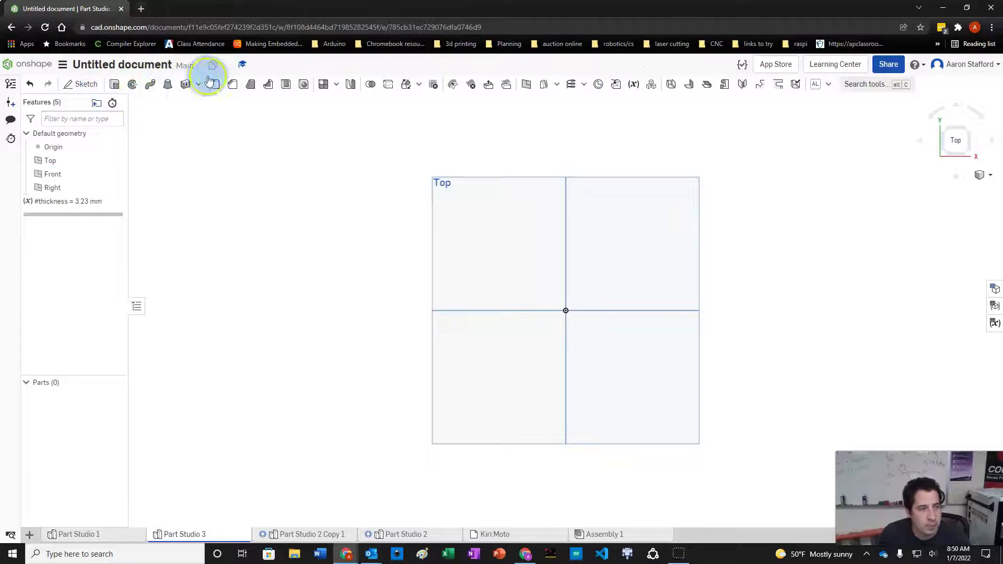
{"action": "left_click", "coordinate": [264, 174]}
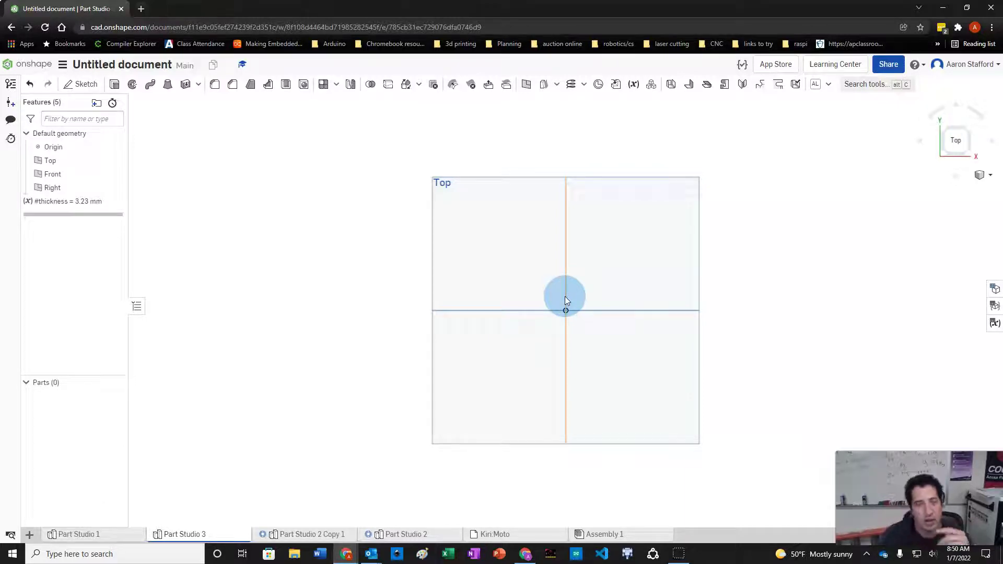
- Sketch a corner rectangle about 104.5 by 73.7 mm around the origin on the Top plane, viewed from below
{"action": "left_click", "coordinate": [83, 84]}
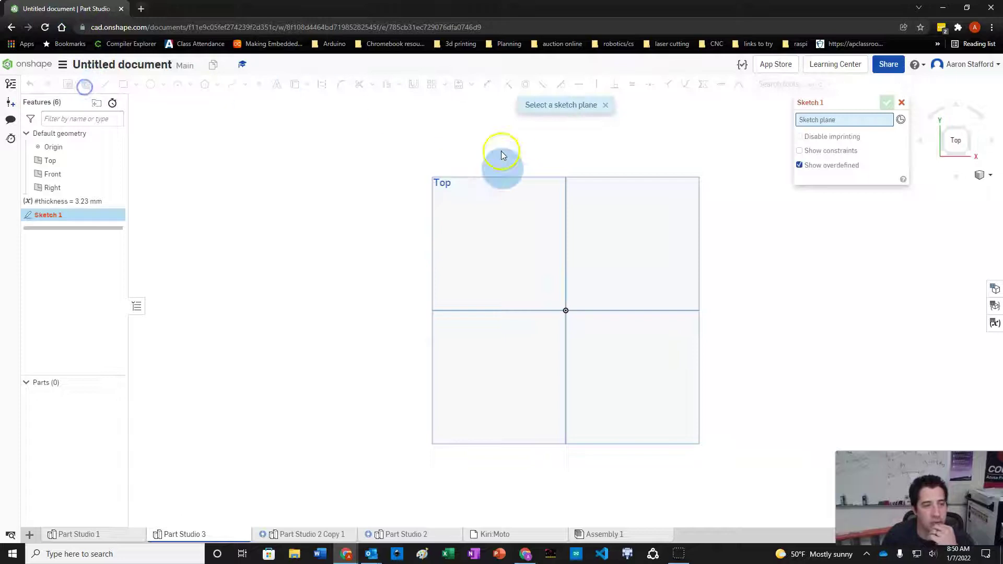
{"action": "left_click", "coordinate": [506, 253]}
{"action": "right_click_drag", "start_coordinate": [507, 255], "coordinate": [638, 243]}
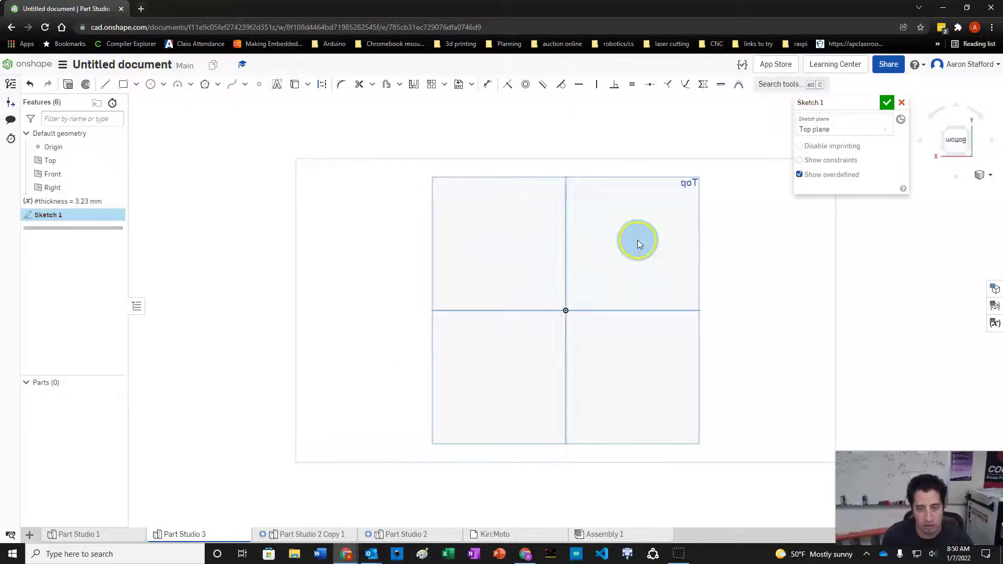
{"action": "left_click", "coordinate": [123, 85]}
{"action": "left_click_drag", "start_coordinate": [471, 236], "coordinate": [657, 367]}
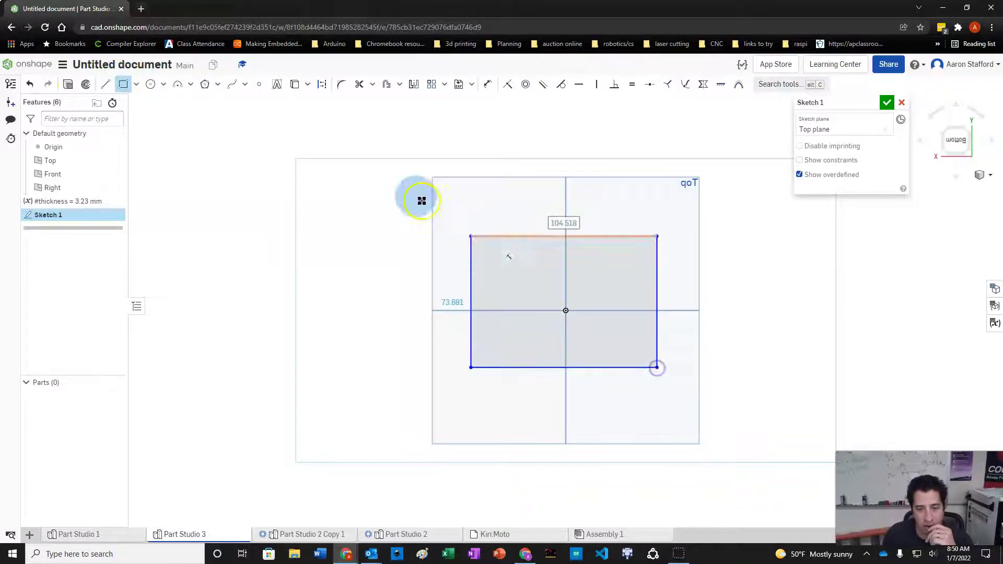
- Extrude the rectangle as a new solid with its depth set to #thickness
{"action": "left_click", "coordinate": [75, 87]}
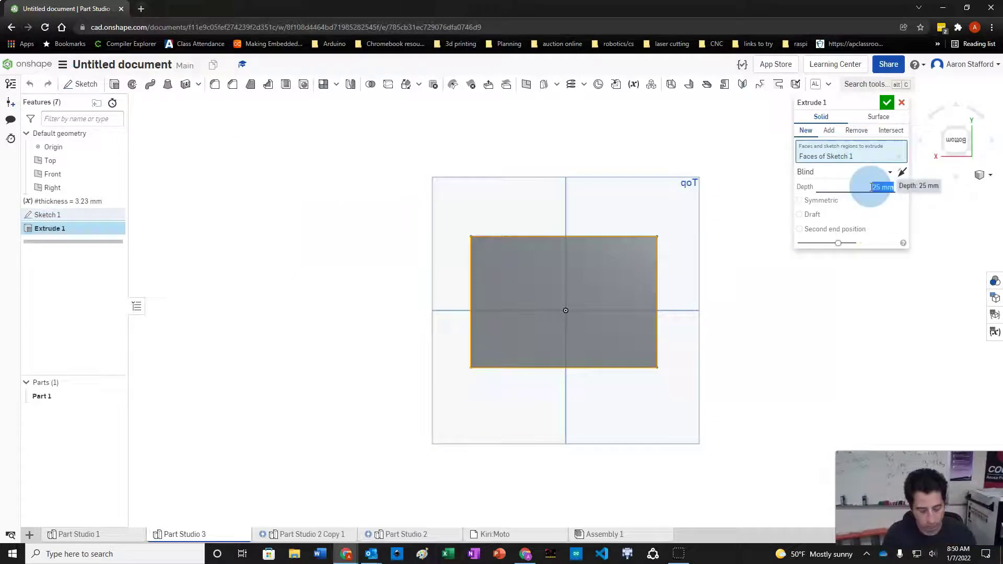
{"action": "type", "text": "#thi"}
{"action": "key", "text": "Return"}
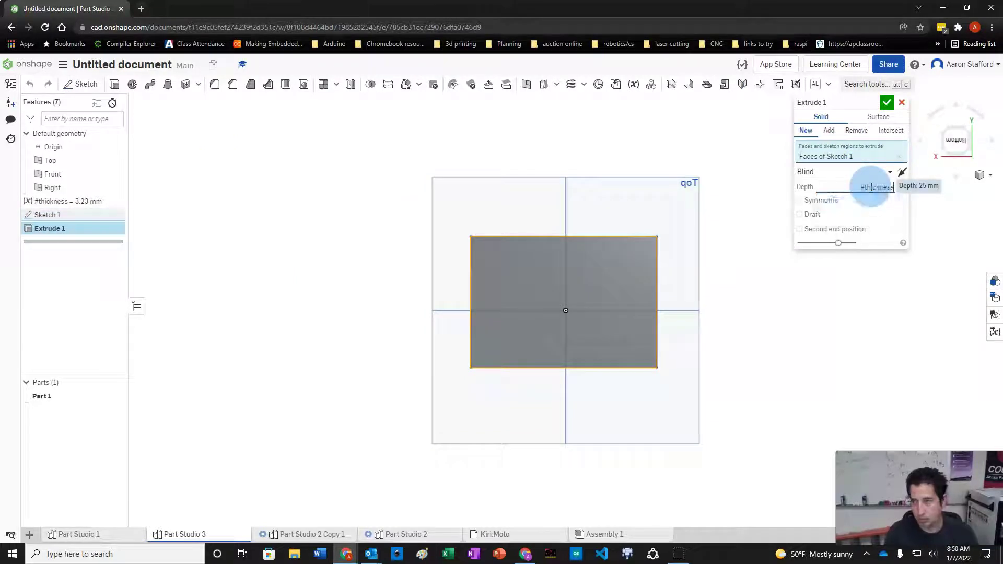
{"action": "left_click", "coordinate": [888, 100]}
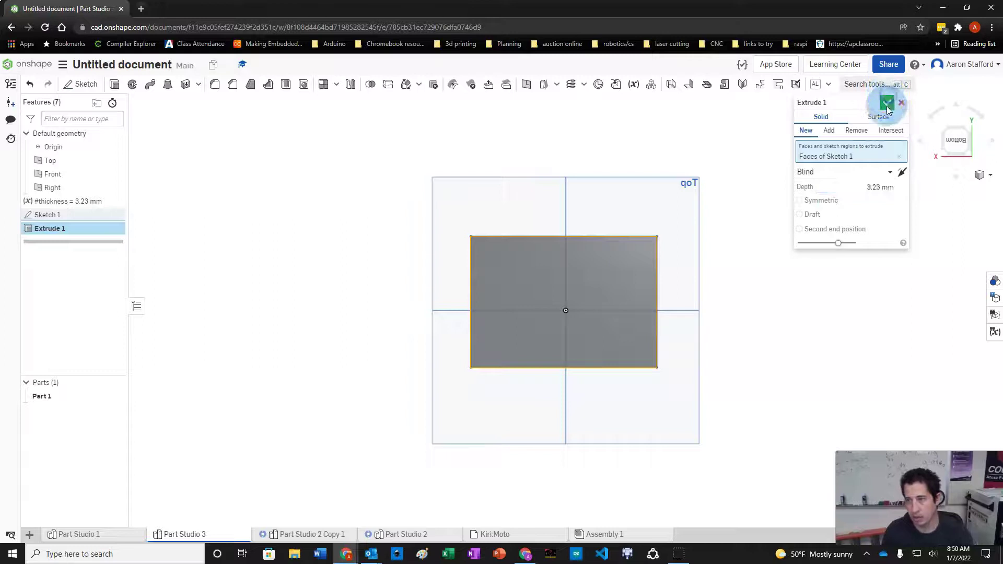
- Sketch a full-width rectangle about 104.5 by 14.8 mm on the plate's large face, along its upper long edge
{"action": "right_click_drag", "start_coordinate": [668, 149], "coordinate": [538, 269]}
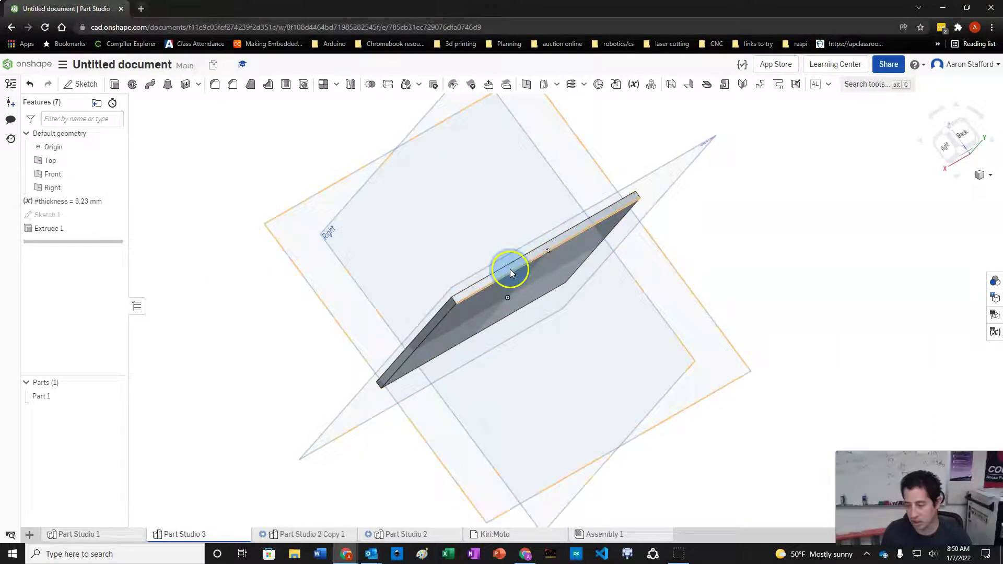
{"action": "right_click_drag", "start_coordinate": [636, 377], "coordinate": [596, 315]}
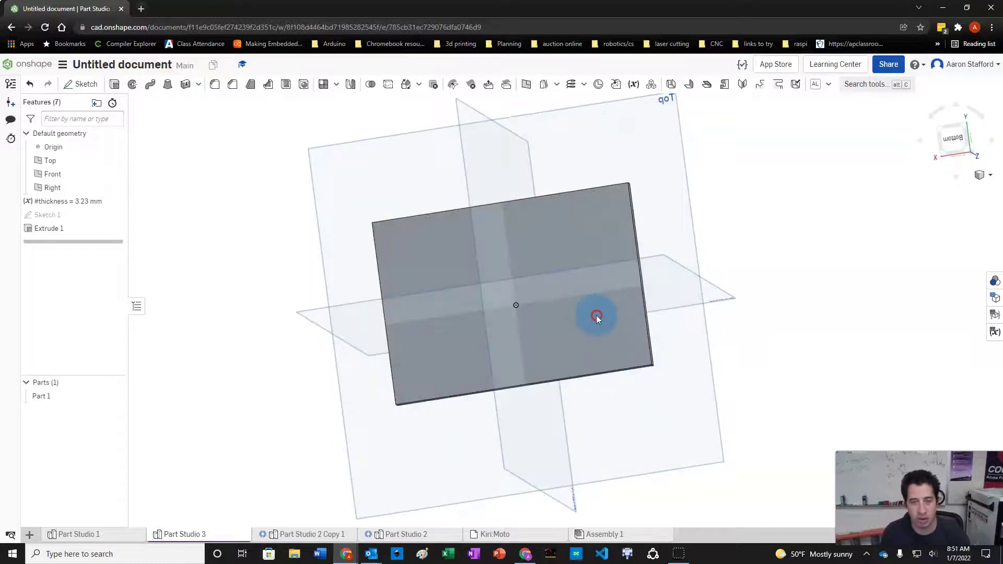
{"action": "left_click", "coordinate": [85, 85]}
{"action": "left_click", "coordinate": [435, 231]}
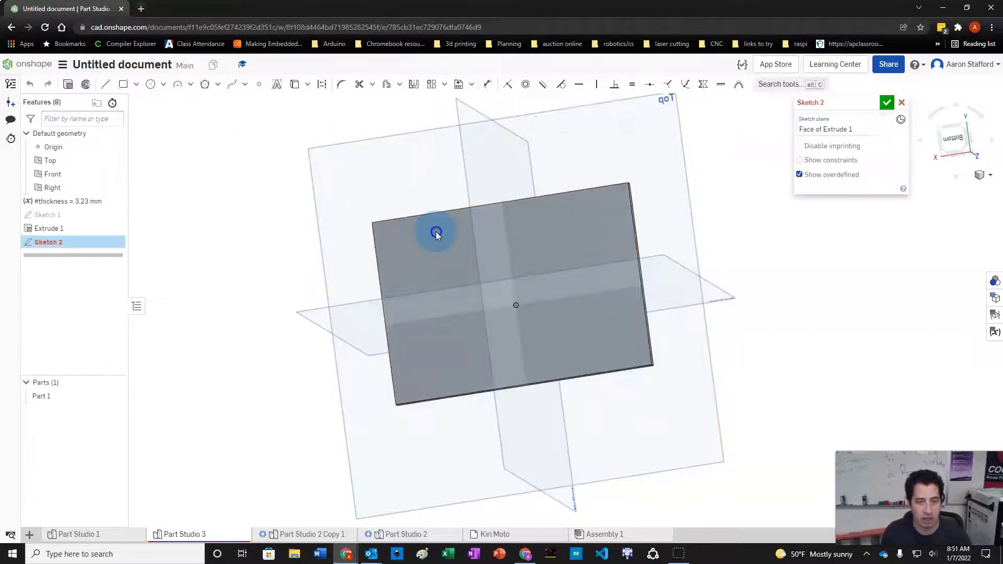
{"action": "right_click_drag", "start_coordinate": [319, 144], "coordinate": [399, 168]}
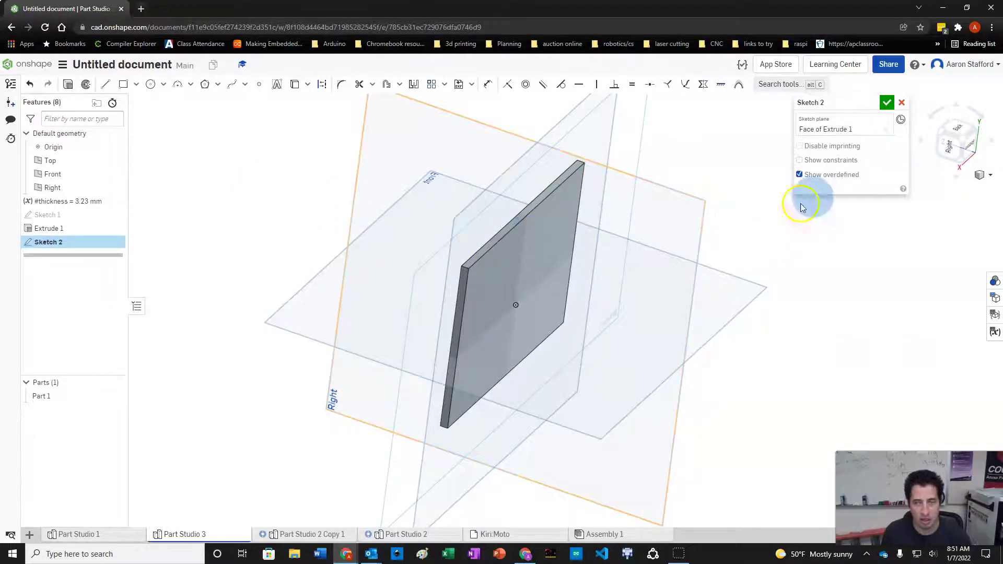
{"action": "key", "text": "n"}
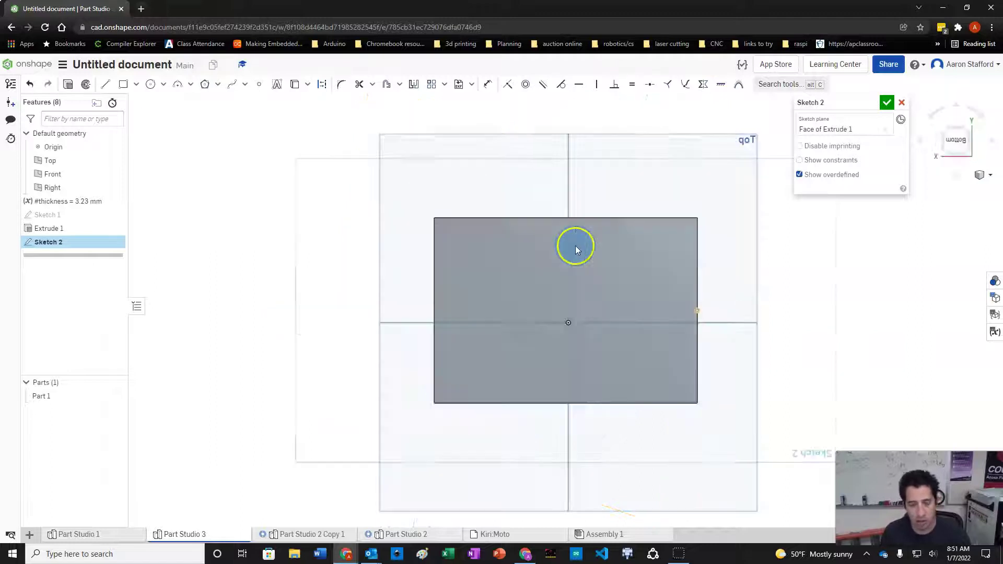
{"action": "left_click", "coordinate": [124, 85]}
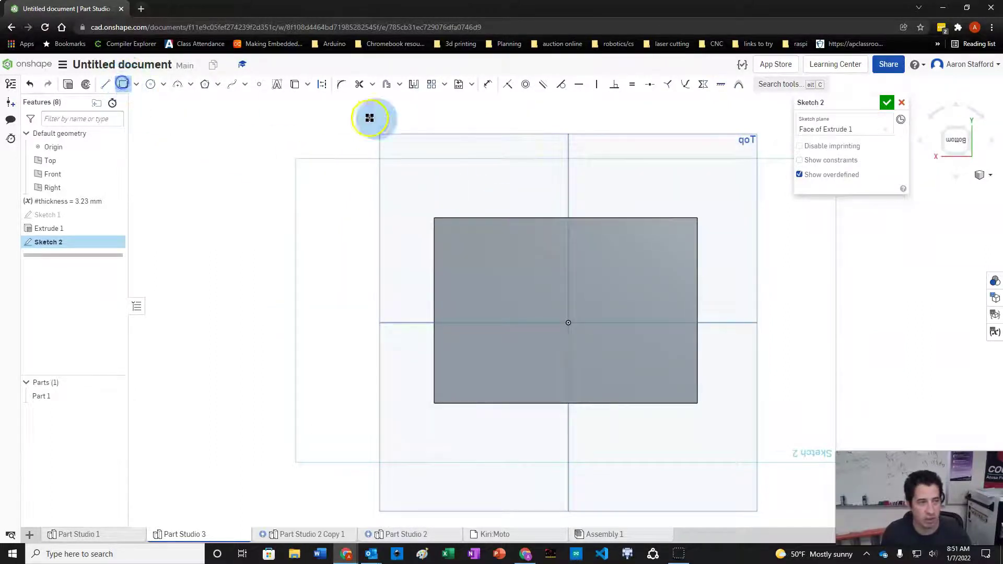
{"action": "left_click", "coordinate": [436, 219]}
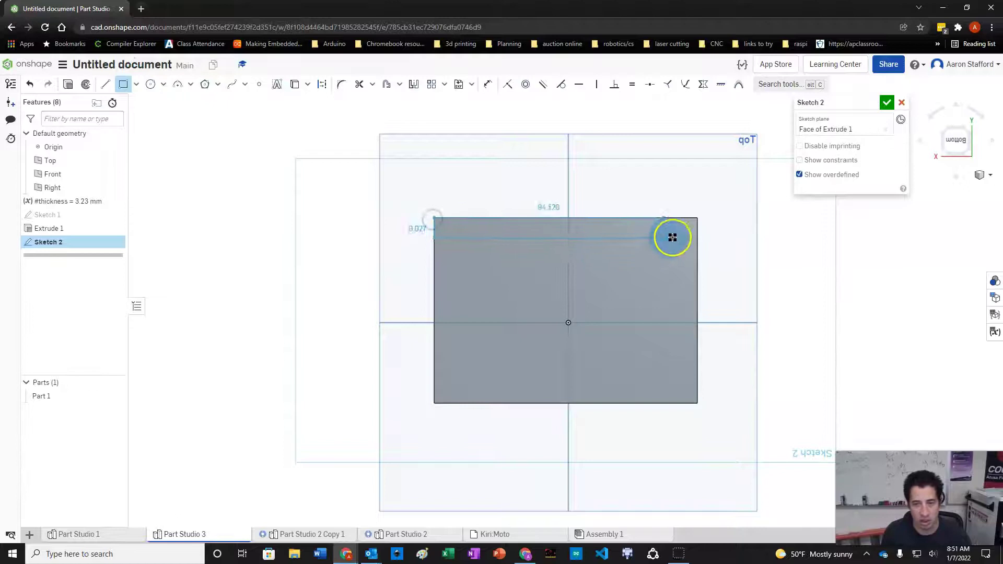
{"action": "left_click", "coordinate": [697, 255]}
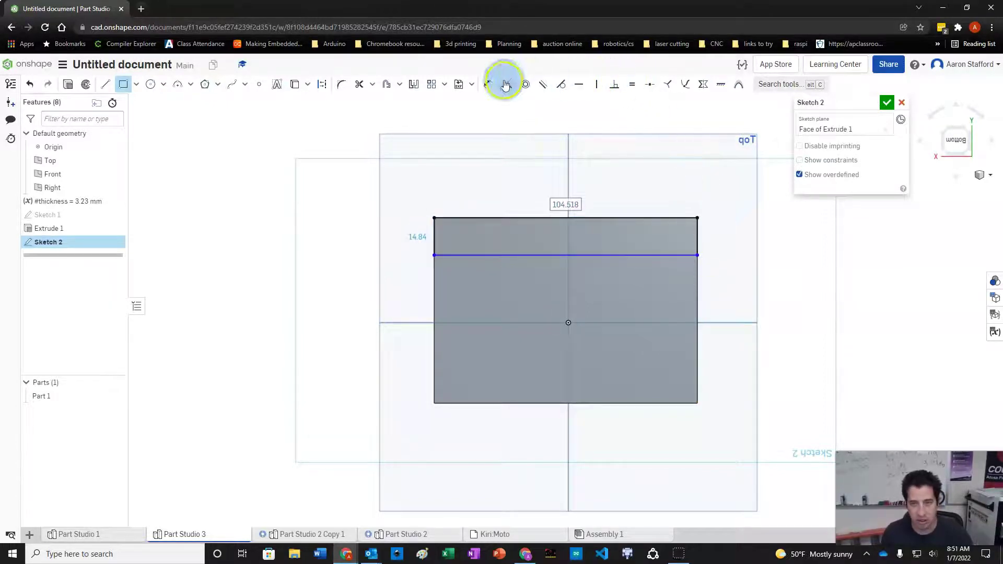
- Dimension the short side of the edge rectangle and set it to #thickness
{"action": "left_click", "coordinate": [487, 88]}
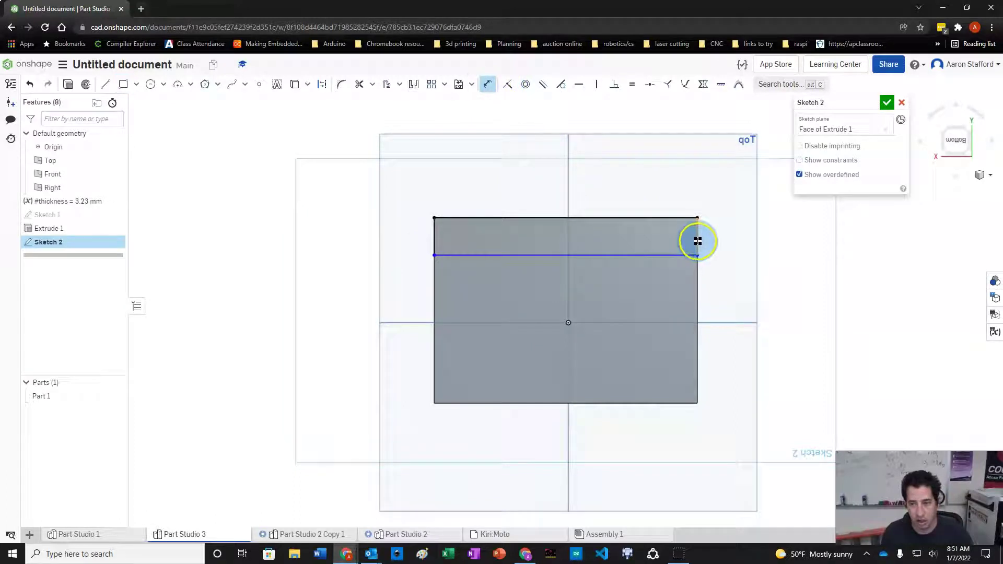
{"action": "left_click", "coordinate": [745, 249]}
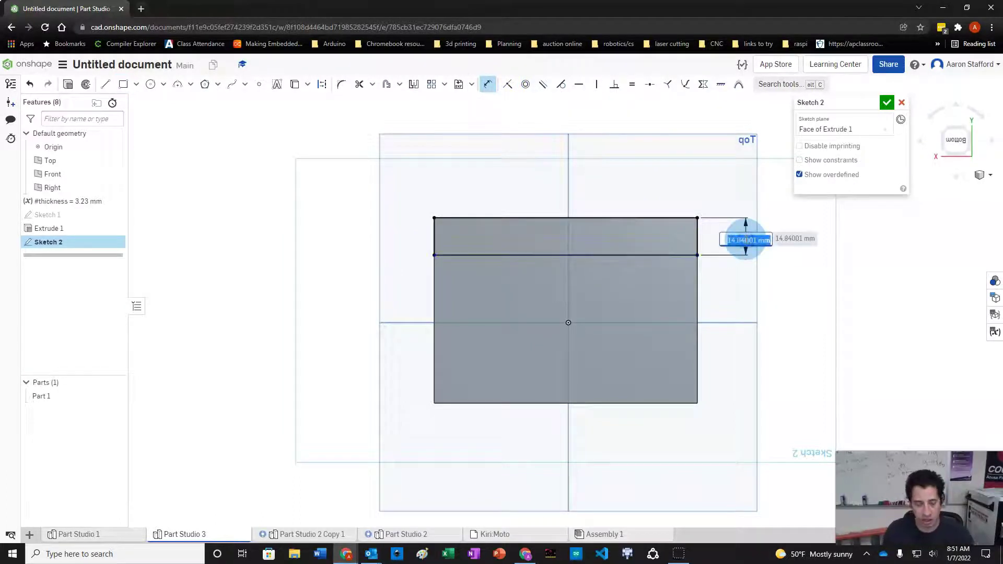
{"action": "type", "text": "#thic"}
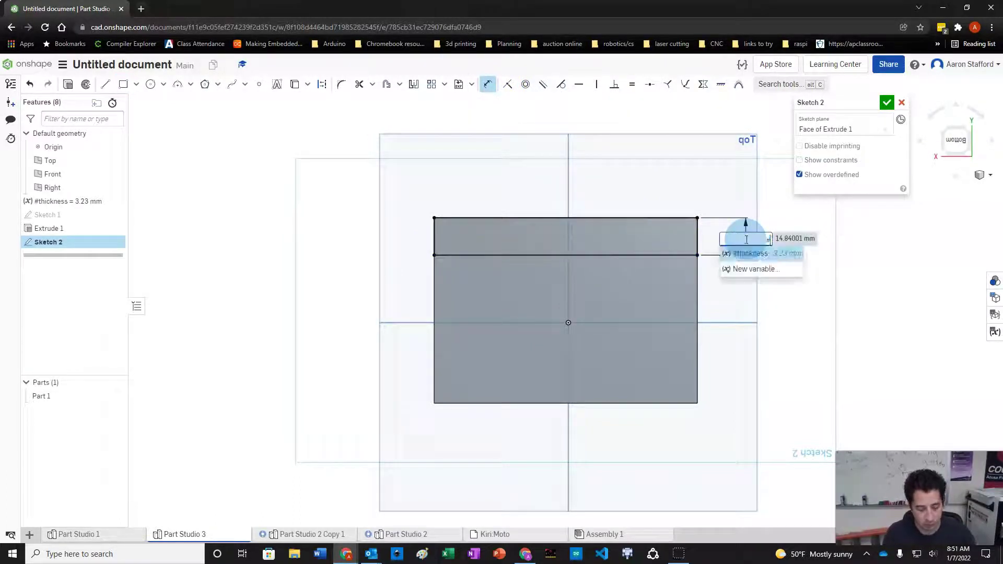
{"action": "key", "text": "BackSpace"}
{"action": "key", "text": "Return"}
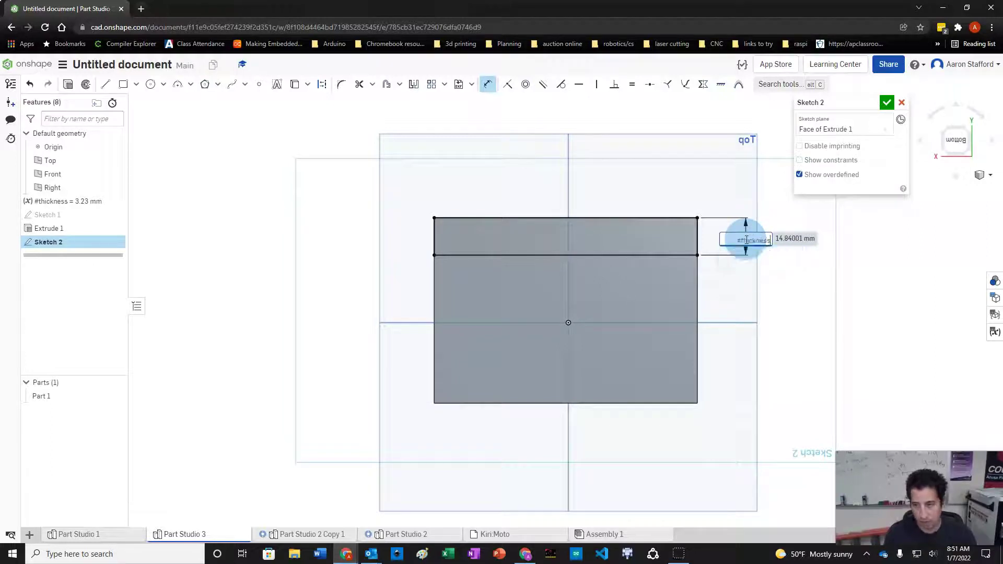
{"action": "key", "text": "Return"}
- Extrude the edge strip as a new part and reverse its direction so it passes through the plate
{"action": "left_click", "coordinate": [68, 84]}
{"action": "key", "text": "shift+e"}
{"action": "mouse_move", "coordinate": [320, 159]}
{"action": "right_mouse_down"}
{"action": "mouse_move", "coordinate": [385, 157]}
{"action": "mouse_move", "coordinate": [407, 204]}
{"action": "right_mouse_up"}
{"action": "left_click", "coordinate": [814, 133]}
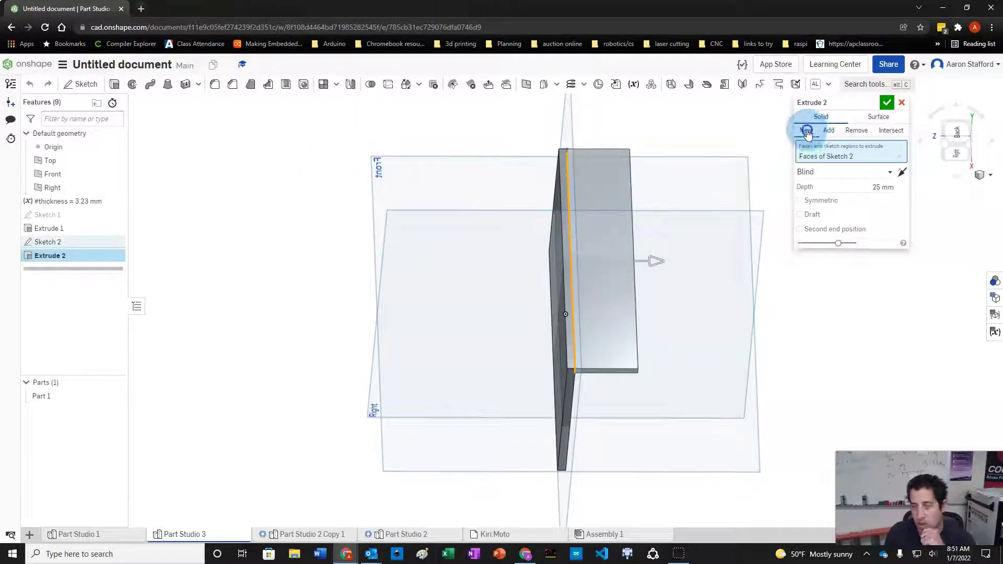
{"action": "right_click_drag", "start_coordinate": [703, 179], "coordinate": [654, 130]}
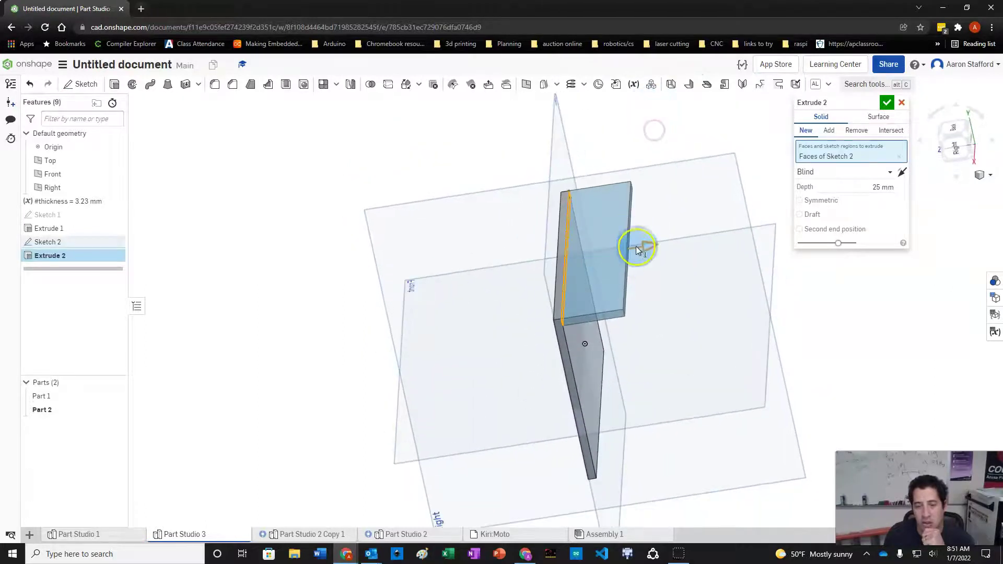
{"action": "left_click", "coordinate": [646, 244]}
- Extend the strip's extrusion to a depth of 66 mm and accept the feature
{"action": "scroll", "coordinate": [548, 335], "scroll_direction": "up", "scroll_amount": 5}
{"action": "scroll", "coordinate": [544, 340], "scroll_direction": "up", "scroll_amount": 2}
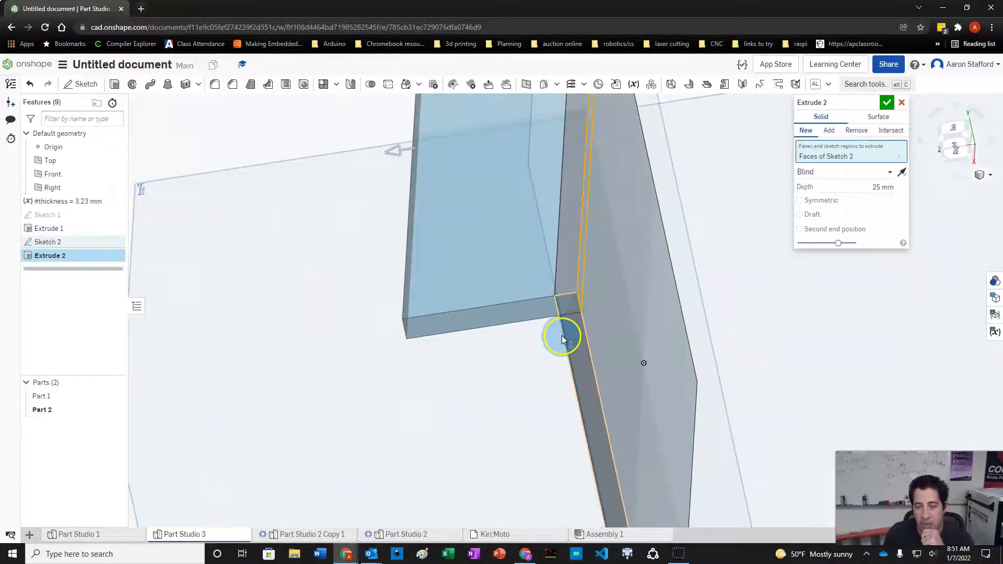
{"action": "scroll", "coordinate": [559, 329], "scroll_direction": "down", "scroll_amount": 5}
{"action": "left_click_drag", "start_coordinate": [481, 258], "coordinate": [358, 275]}
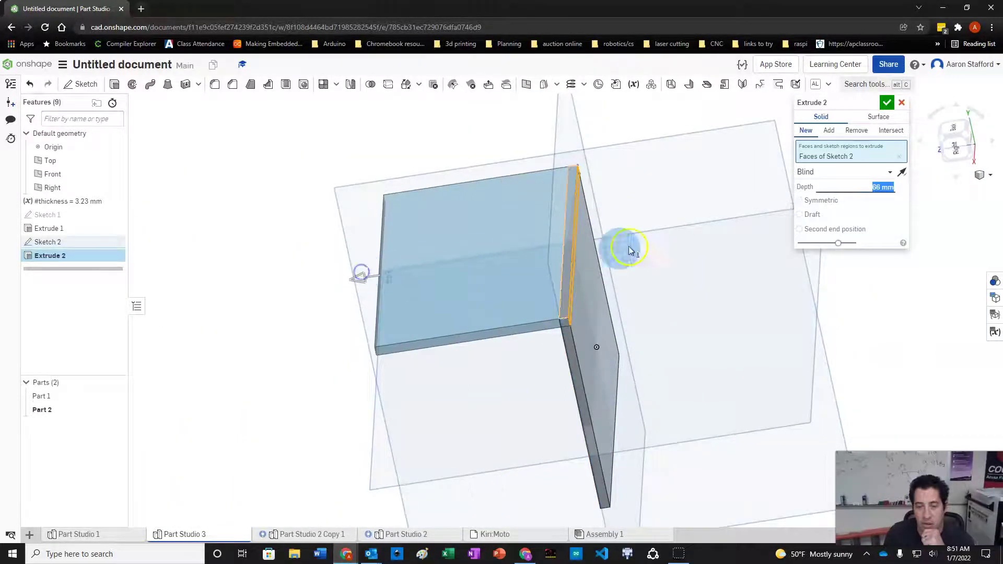
{"action": "left_click", "coordinate": [884, 106]}
- Add an automatic Laser Joint between the two perpendicular plates, Part 1 and Part 2
{"action": "right_click_drag", "start_coordinate": [747, 259], "coordinate": [770, 365]}
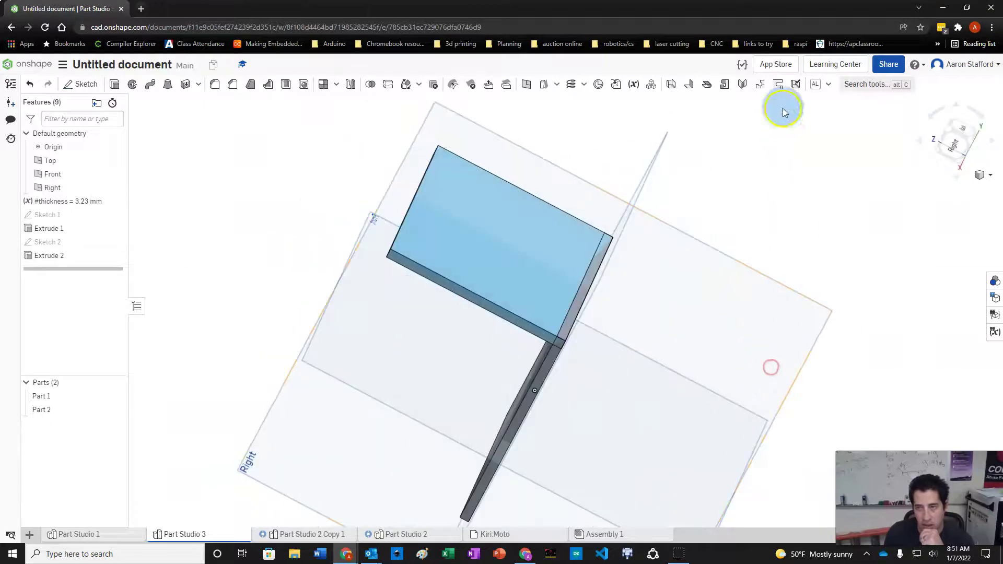
{"action": "left_click", "coordinate": [828, 84]}
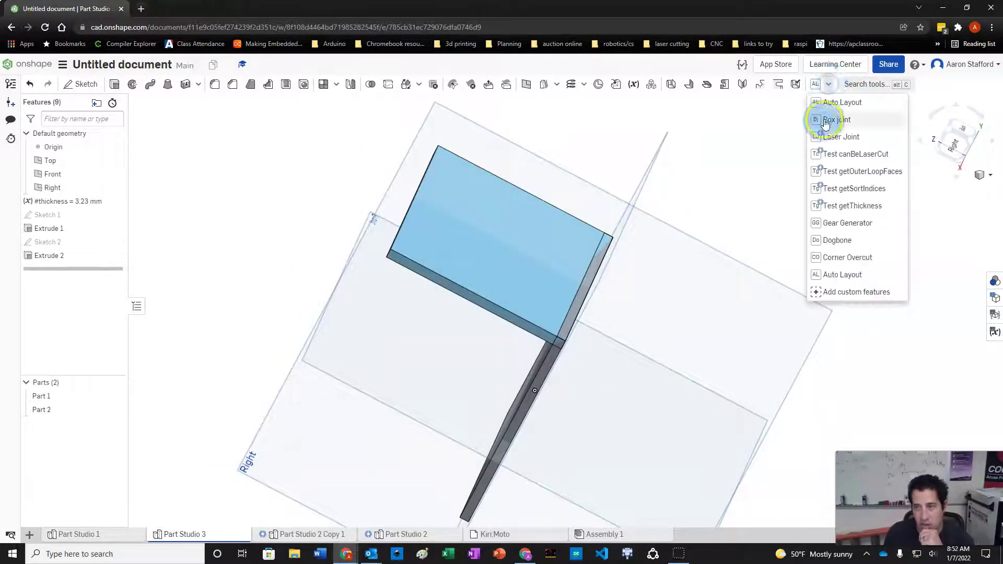
{"action": "left_click", "coordinate": [822, 136]}
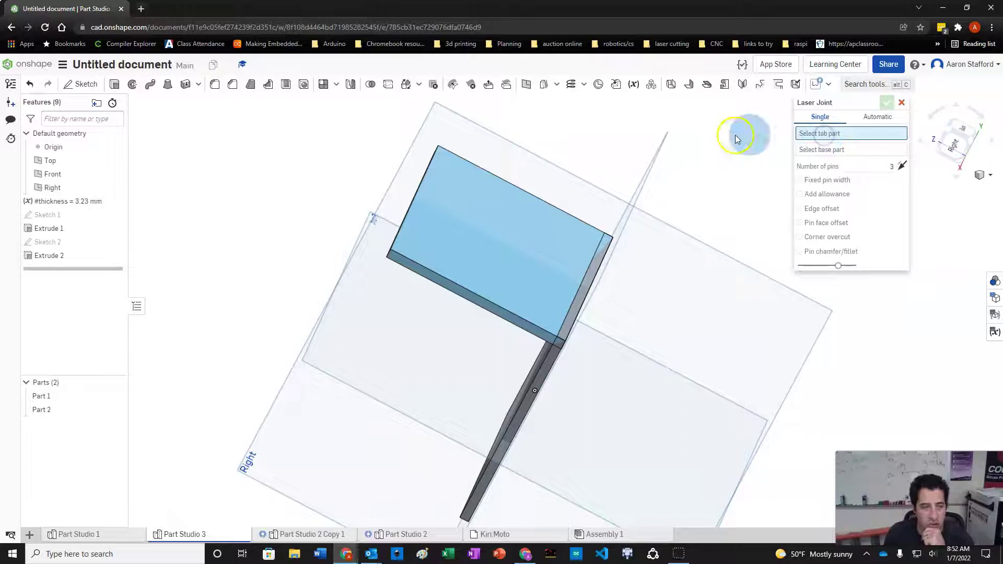
{"action": "left_click", "coordinate": [875, 118]}
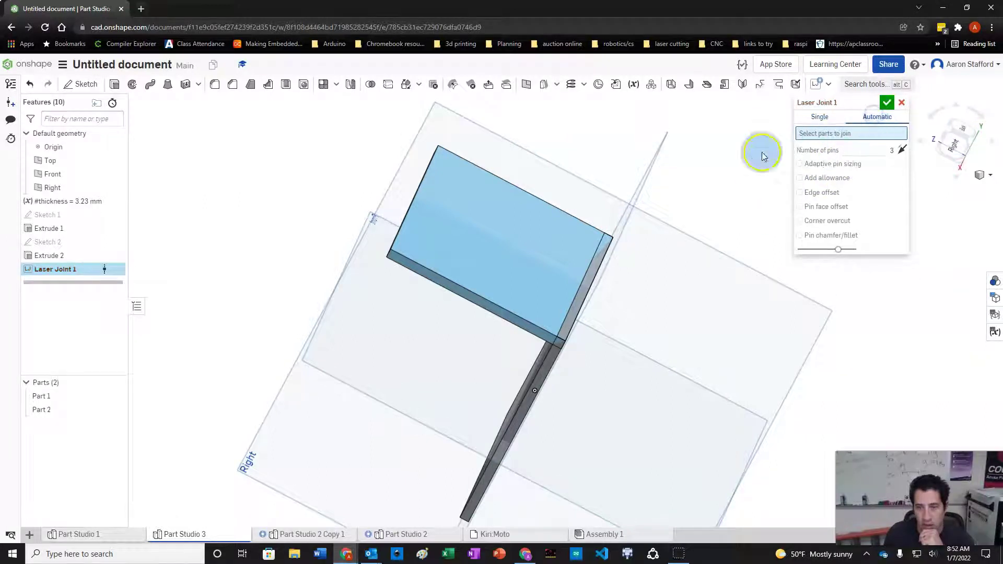
{"action": "left_click", "coordinate": [545, 254]}
{"action": "left_click", "coordinate": [549, 360]}
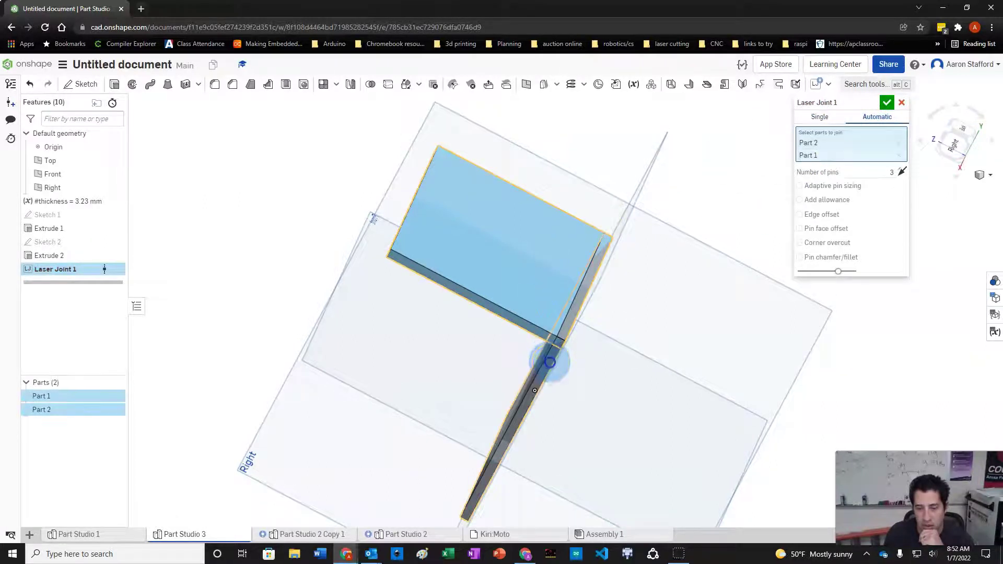
- Set the number of pins in the laser joint to 5
{"action": "right_click_drag", "start_coordinate": [712, 347], "coordinate": [696, 294]}
{"action": "left_click", "coordinate": [876, 173]}
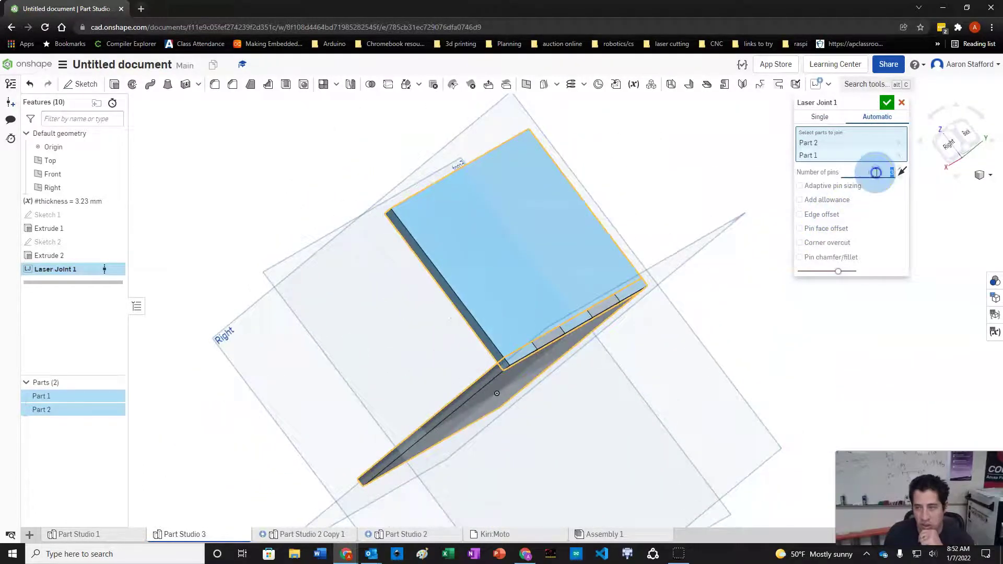
{"action": "right_click_drag", "start_coordinate": [790, 217], "coordinate": [712, 246]}
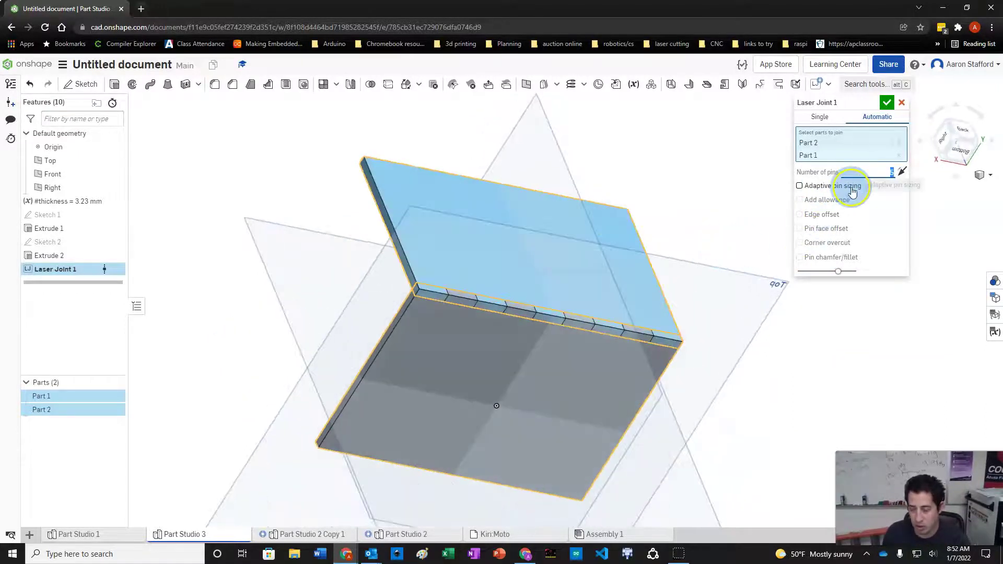
- Try 10 pins in the laser joint, change the number of pins to 3, and accept the feature
{"action": "type", "text": "10"}
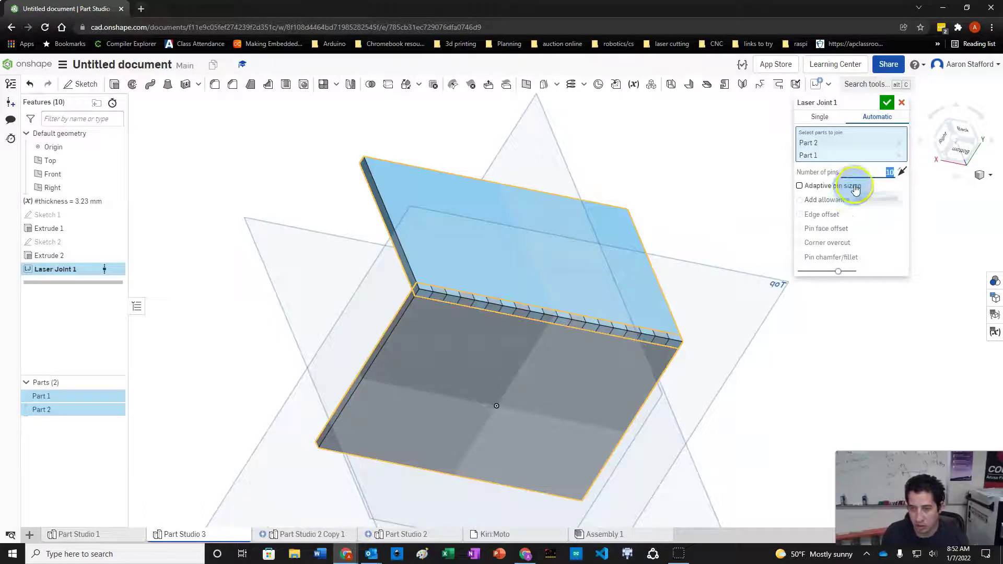
{"action": "left_click", "coordinate": [859, 175]}
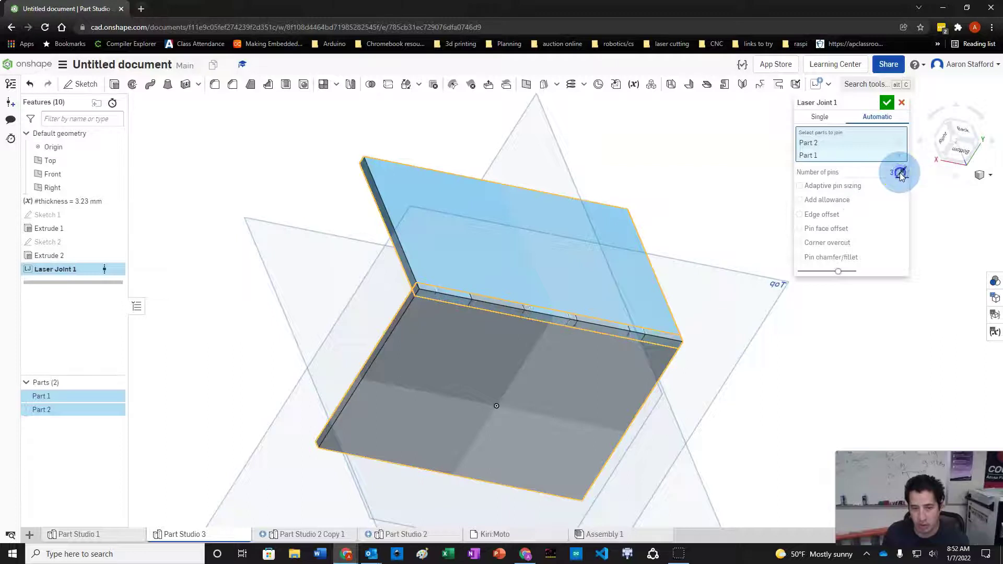
{"action": "mouse_move", "coordinate": [624, 175]}
{"action": "right_mouse_down"}
{"action": "mouse_move", "coordinate": [661, 172]}
{"action": "mouse_move", "coordinate": [671, 198]}
{"action": "right_mouse_up"}
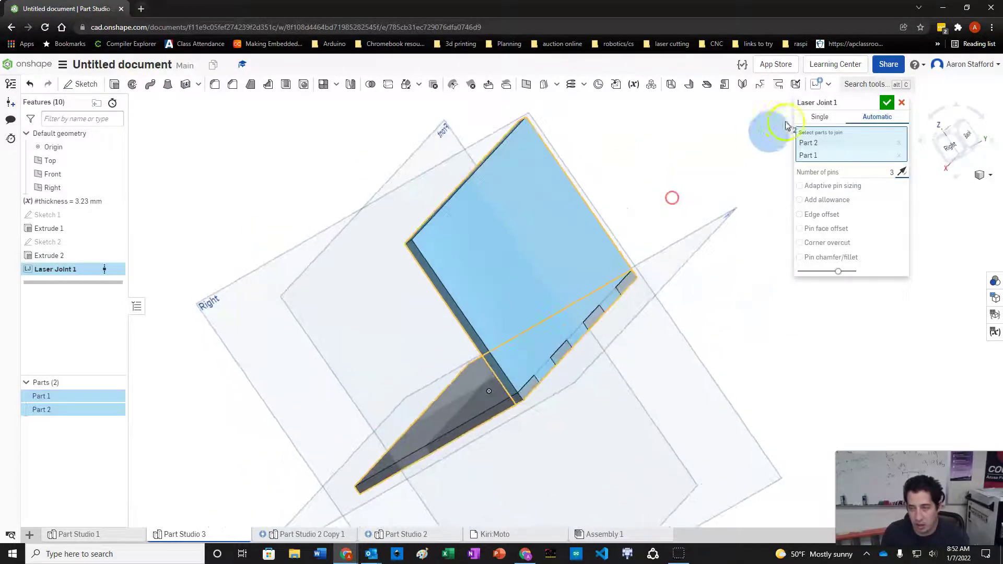
{"action": "left_click", "coordinate": [888, 103]}
{"action": "right_click_drag", "start_coordinate": [801, 134], "coordinate": [756, 145]}
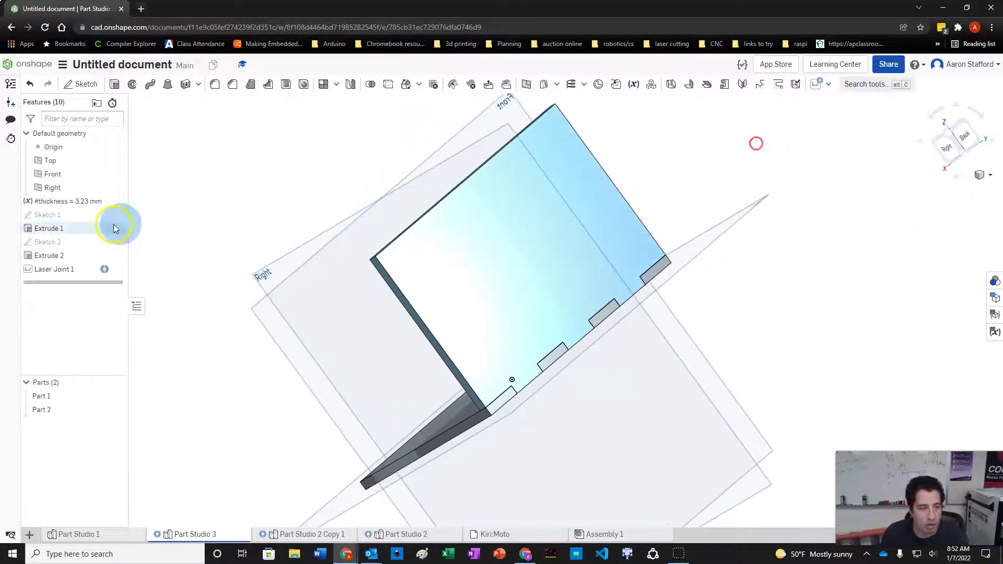
- Try merging Extrude 2 into Part 1 with the Add operation instead of creating a new part, and inspect the joint edge
{"action": "left_click", "coordinate": [45, 258]}
{"action": "double_click", "coordinate": [44, 257]}
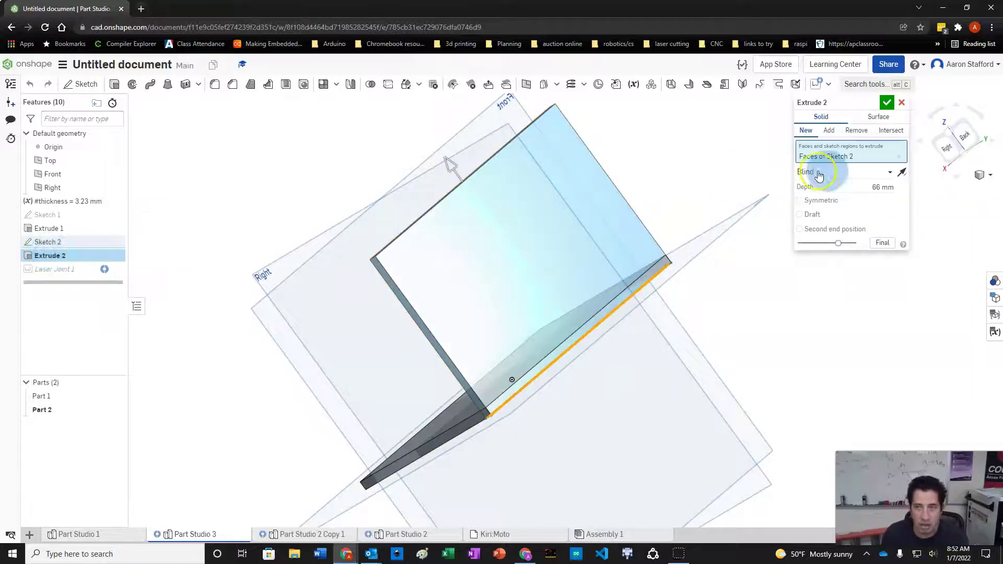
{"action": "left_click", "coordinate": [831, 131]}
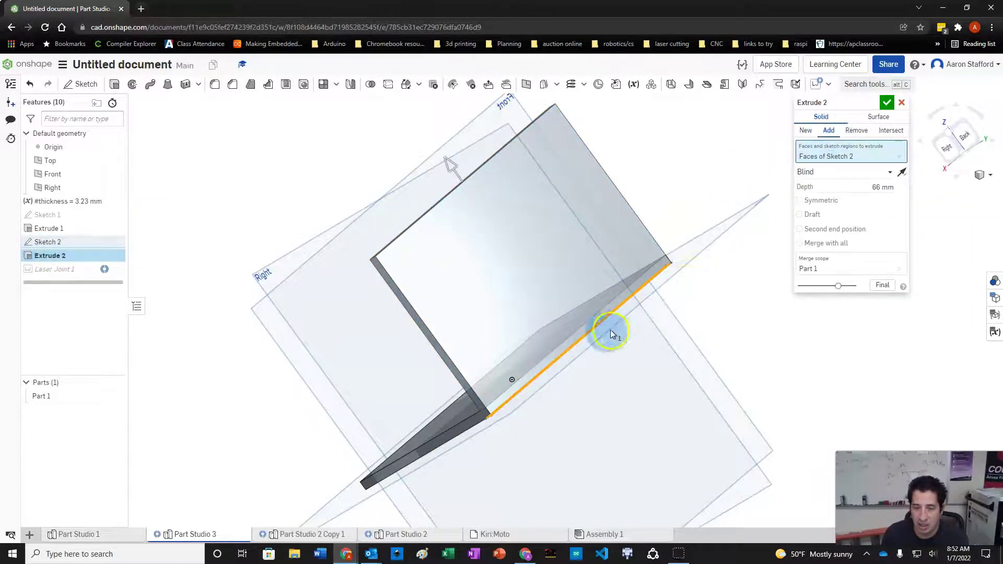
{"action": "left_click", "coordinate": [887, 103]}
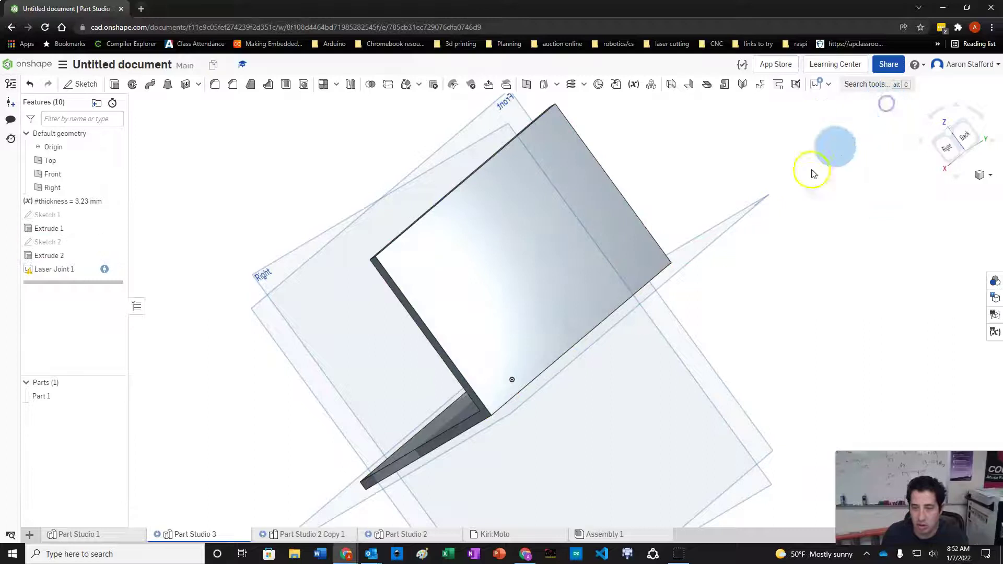
{"action": "right_click_drag", "start_coordinate": [609, 450], "coordinate": [533, 313]}
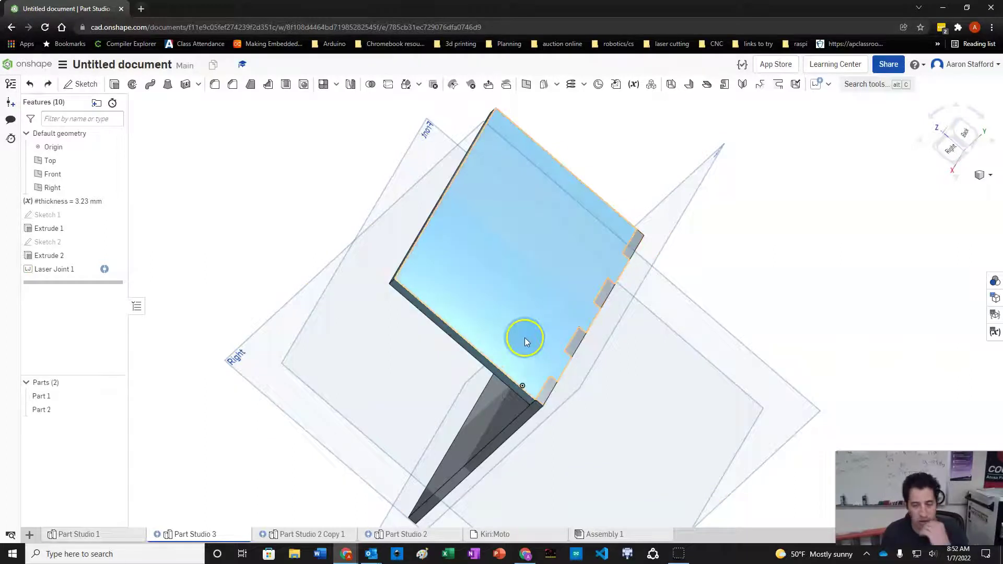
- Try reversing the direction of Extrude 2, keeping it a new part, and inspect the edge between the plates
{"action": "double_click", "coordinate": [60, 256]}
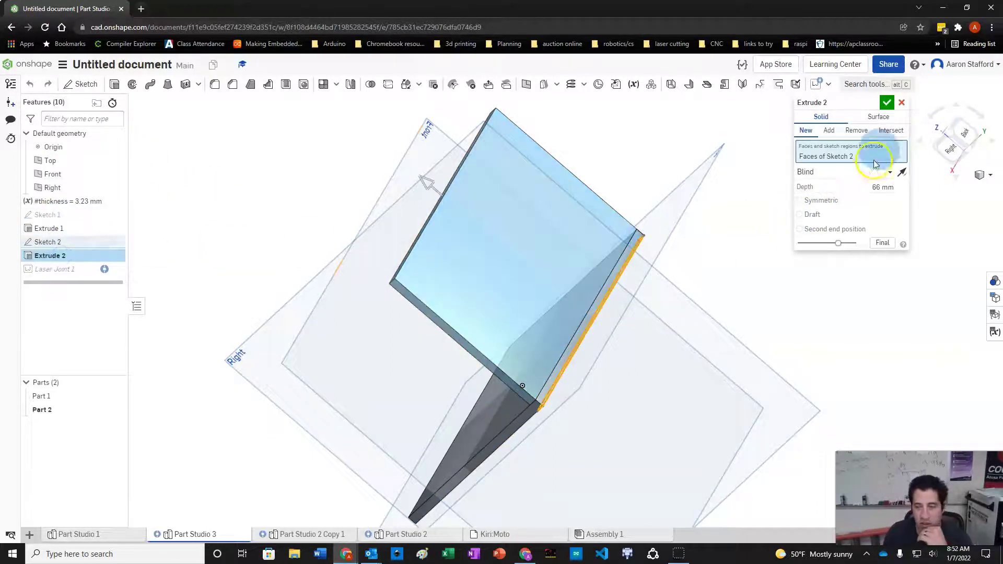
{"action": "left_click", "coordinate": [902, 172]}
{"action": "right_click_drag", "start_coordinate": [763, 291], "coordinate": [753, 282]}
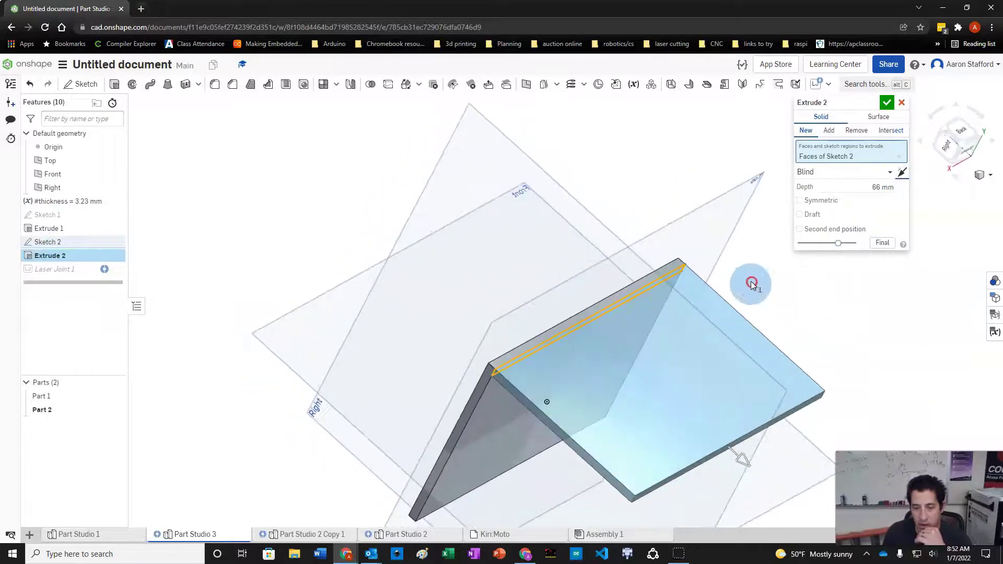
{"action": "left_click", "coordinate": [887, 103]}
{"action": "right_click_drag", "start_coordinate": [452, 265], "coordinate": [462, 293]}
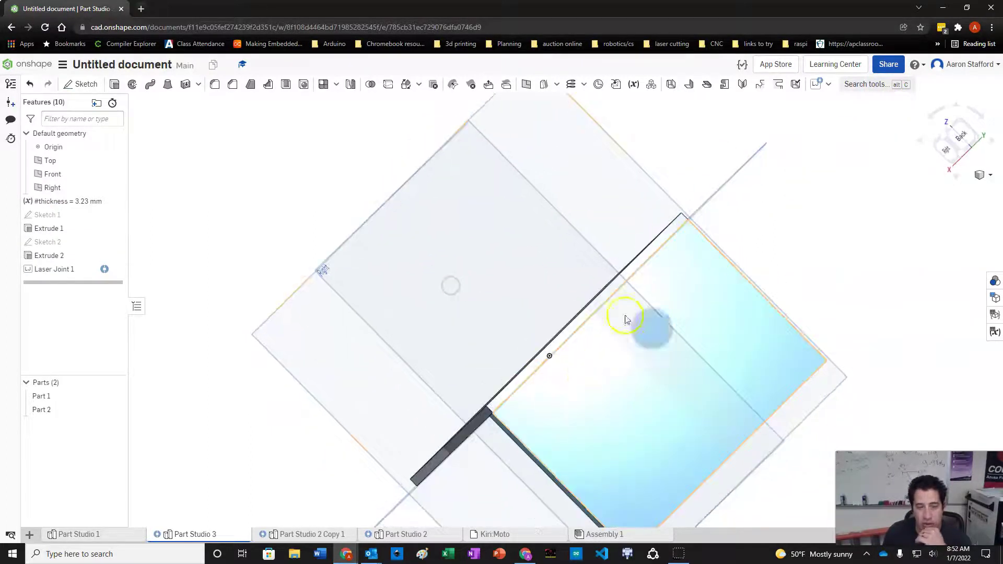
{"action": "right_click_drag", "start_coordinate": [444, 422], "coordinate": [474, 361]}
{"action": "right_click_drag", "start_coordinate": [469, 386], "coordinate": [471, 405]}
{"action": "left_click", "coordinate": [544, 362]}
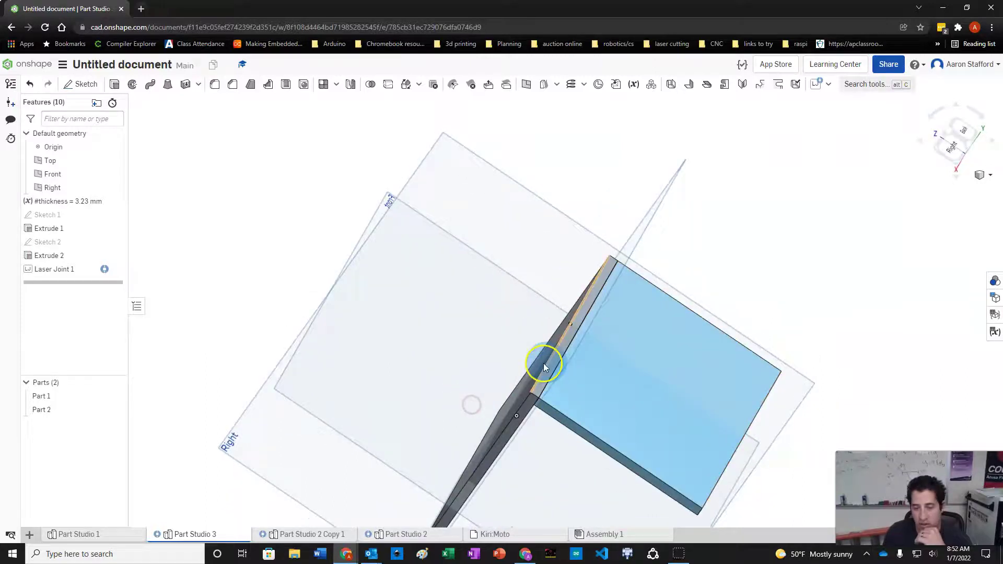
- Flip Extrude 2 back to its original direction, leave the feature, and check the pins along the joint
{"action": "double_click", "coordinate": [66, 257]}
{"action": "left_click", "coordinate": [903, 171]}
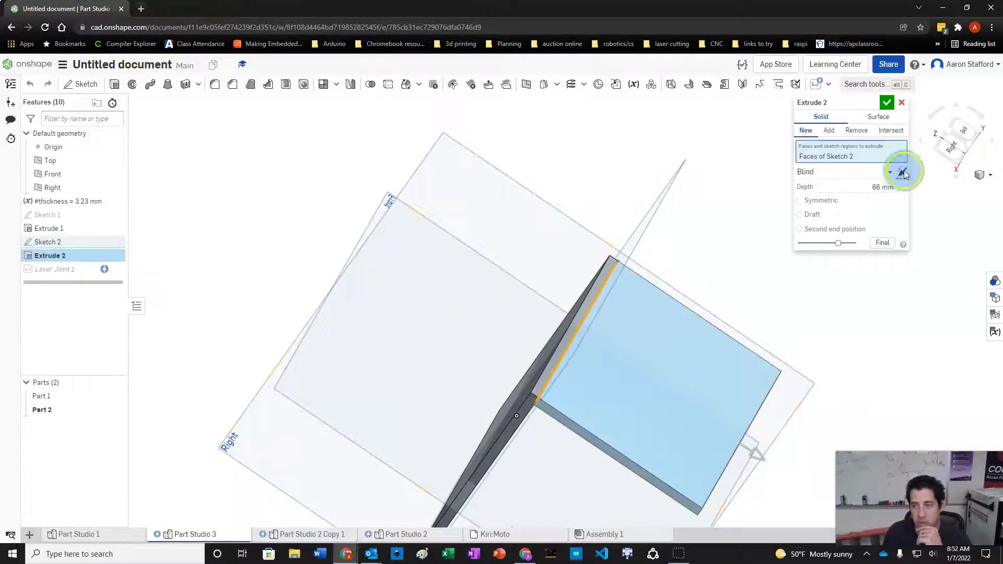
{"action": "scroll", "coordinate": [527, 404], "scroll_direction": "up", "scroll_amount": 3}
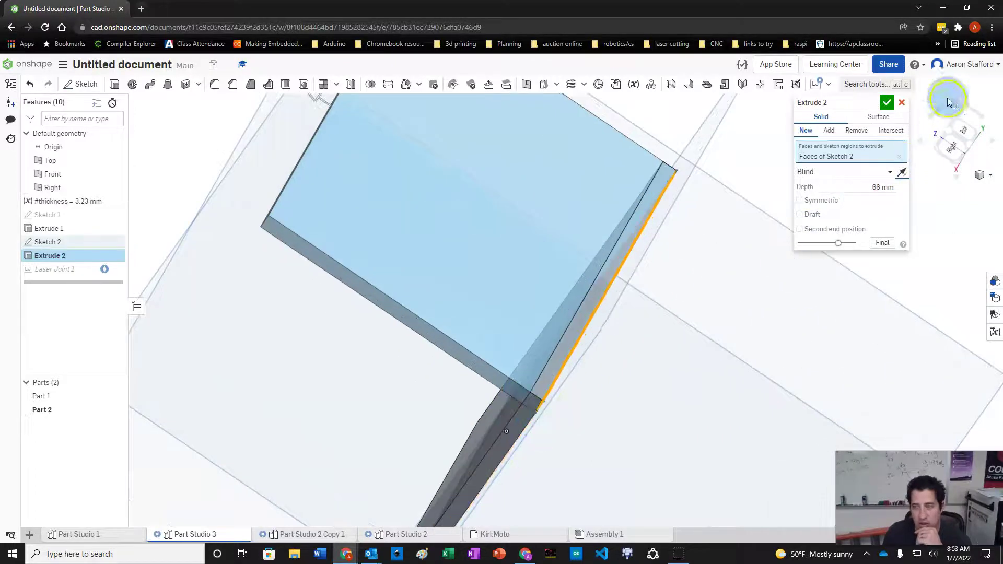
{"action": "left_click", "coordinate": [899, 105]}
{"action": "scroll", "coordinate": [653, 203], "scroll_direction": "down", "scroll_amount": 5}
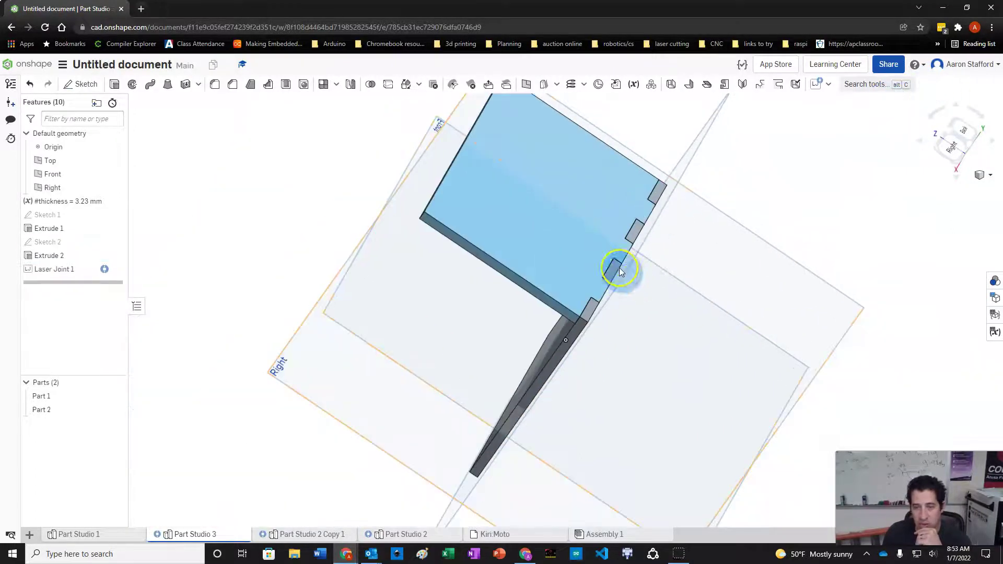
{"action": "right_click_drag", "start_coordinate": [539, 255], "coordinate": [511, 287]}
- Delete Laser Joint 1, Extrude 2 and Sketch 2, leaving only the base plate
{"action": "left_click", "coordinate": [44, 297]}
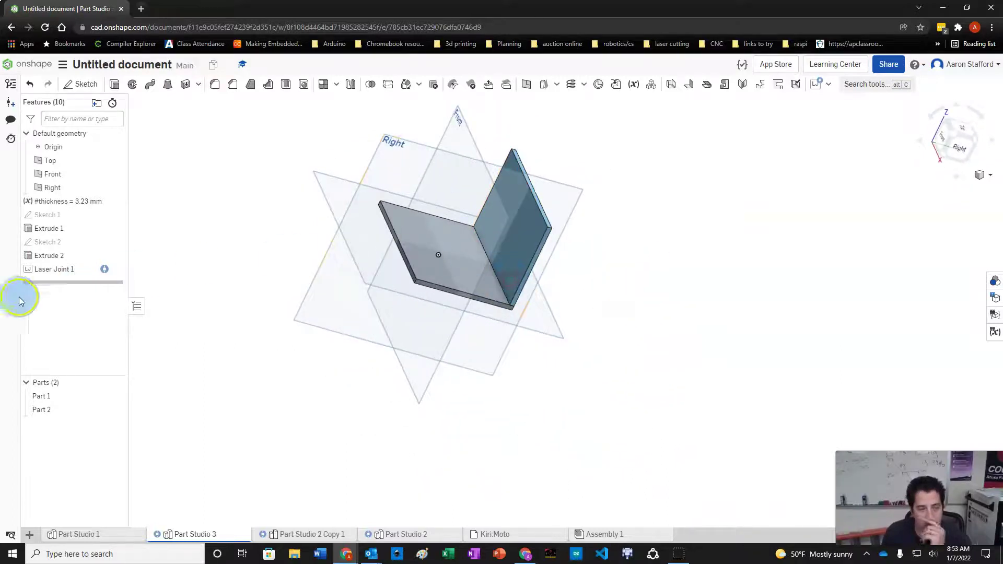
{"action": "right_click", "coordinate": [61, 269]}
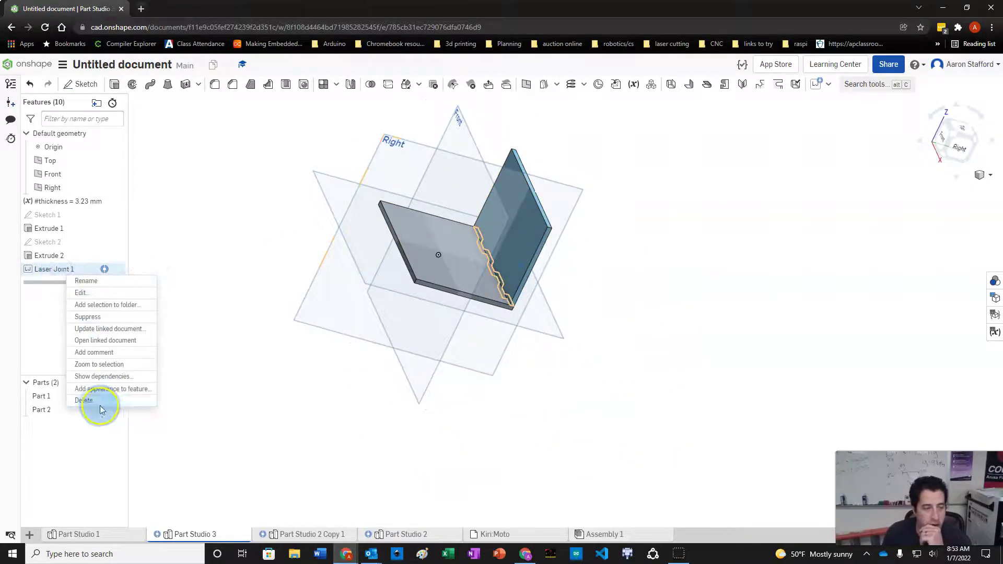
{"action": "left_click", "coordinate": [100, 405]}
{"action": "right_click", "coordinate": [68, 257]}
{"action": "left_click", "coordinate": [85, 389]}
{"action": "right_click", "coordinate": [57, 246]}
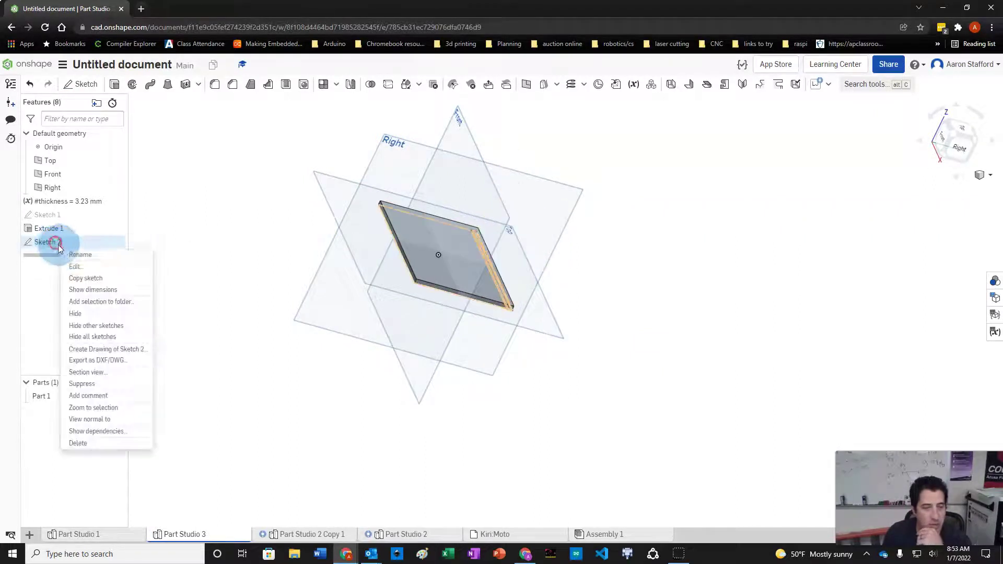
{"action": "left_click", "coordinate": [93, 442]}
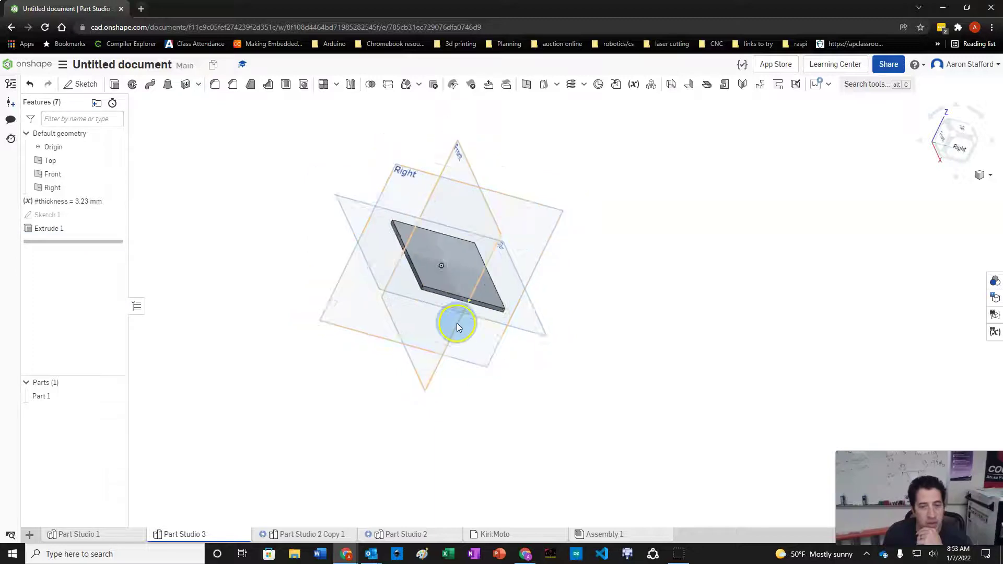
- Start a new sketch on the large face of the base plate and view it straight on
{"action": "right_click_drag", "start_coordinate": [460, 322], "coordinate": [504, 224]}
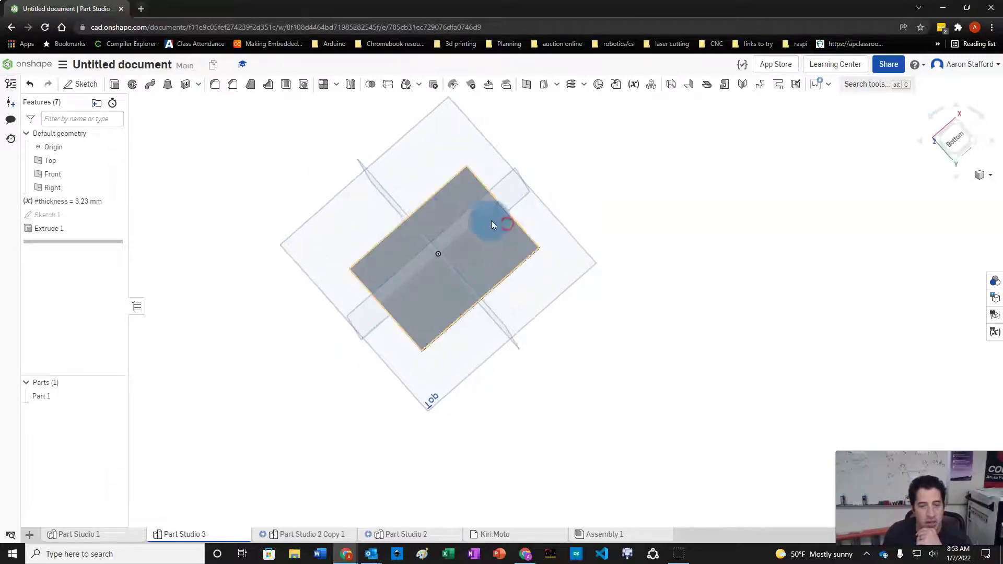
{"action": "key", "text": "n"}
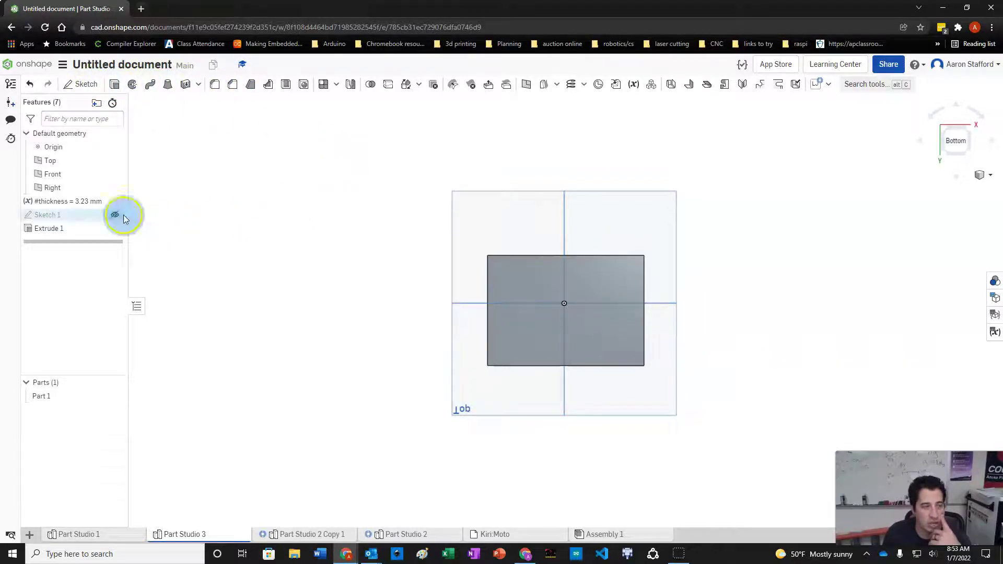
{"action": "left_click", "coordinate": [86, 84]}
{"action": "left_click", "coordinate": [565, 304]}
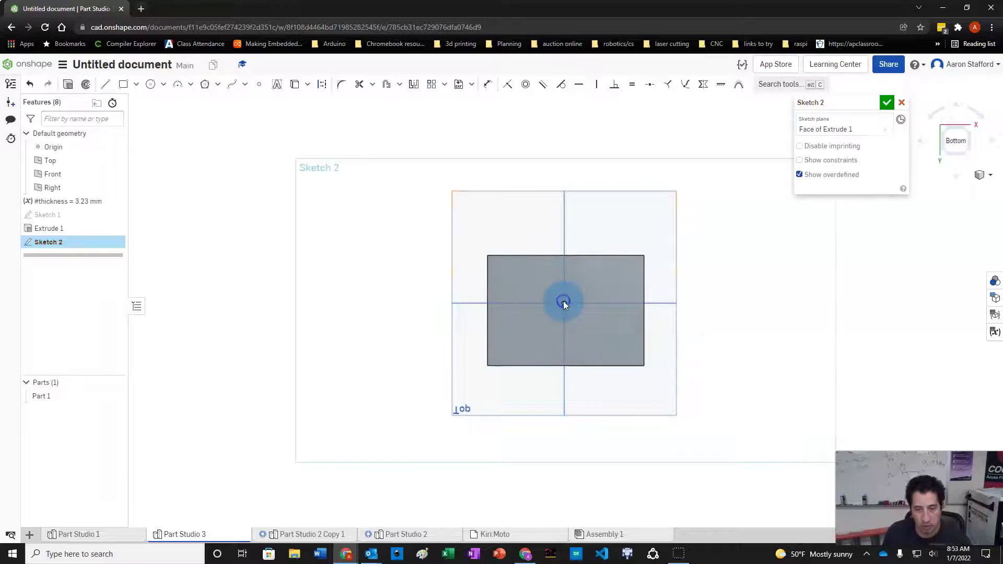
{"action": "key", "text": "n"}
{"action": "left_click", "coordinate": [428, 212]}
- Draw two rectangles along the plate's opposite short edges, about 10.5 mm and 20.3 mm wide, spanning the full plate height
{"action": "left_click", "coordinate": [123, 84]}
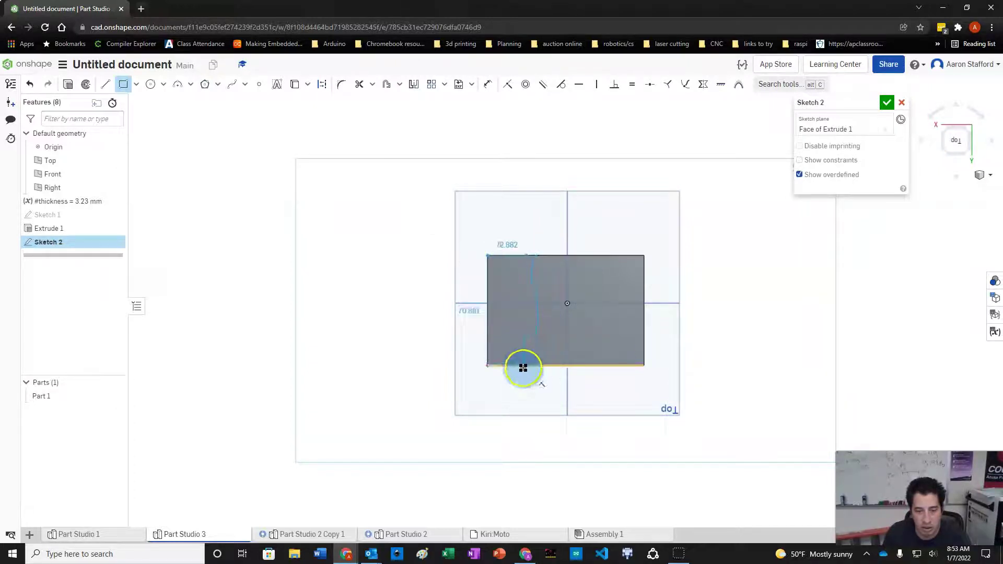
{"action": "left_click", "coordinate": [503, 366]}
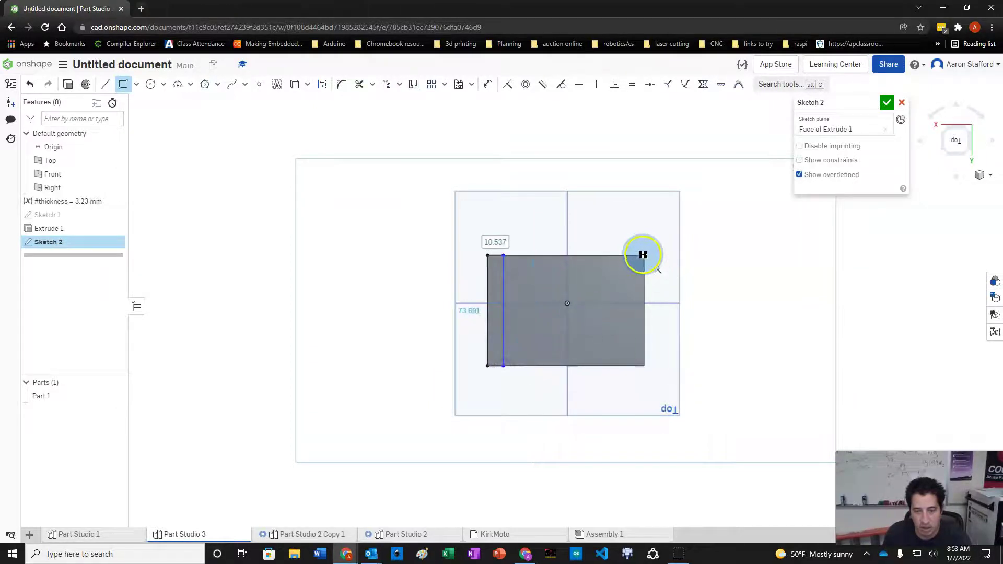
{"action": "left_click_drag", "start_coordinate": [615, 262], "coordinate": [613, 366]}
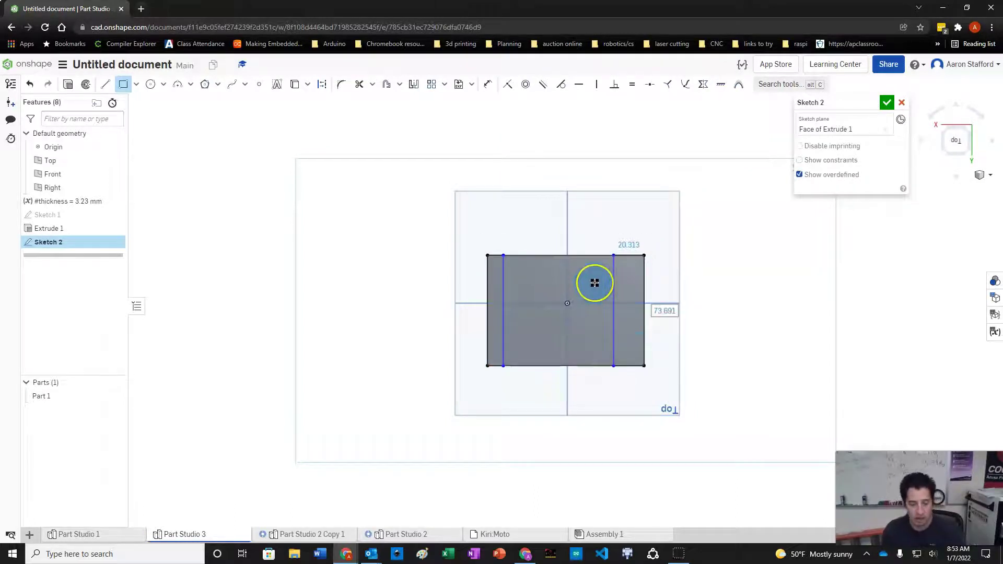
- Make the two edge strips equally wide and dimension the strip width to #thickness
{"action": "left_click", "coordinate": [631, 254]}
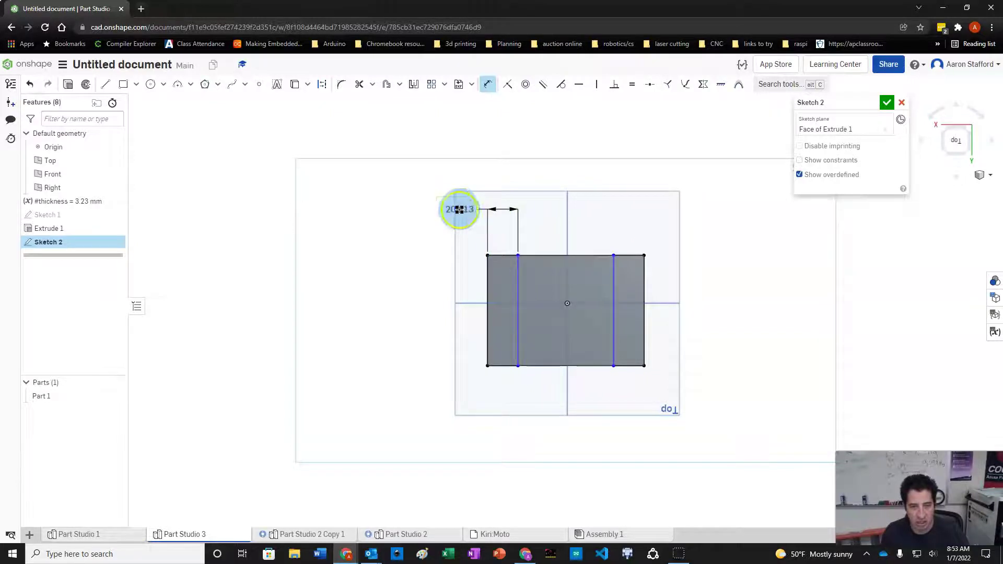
{"action": "type", "text": "thickness"}
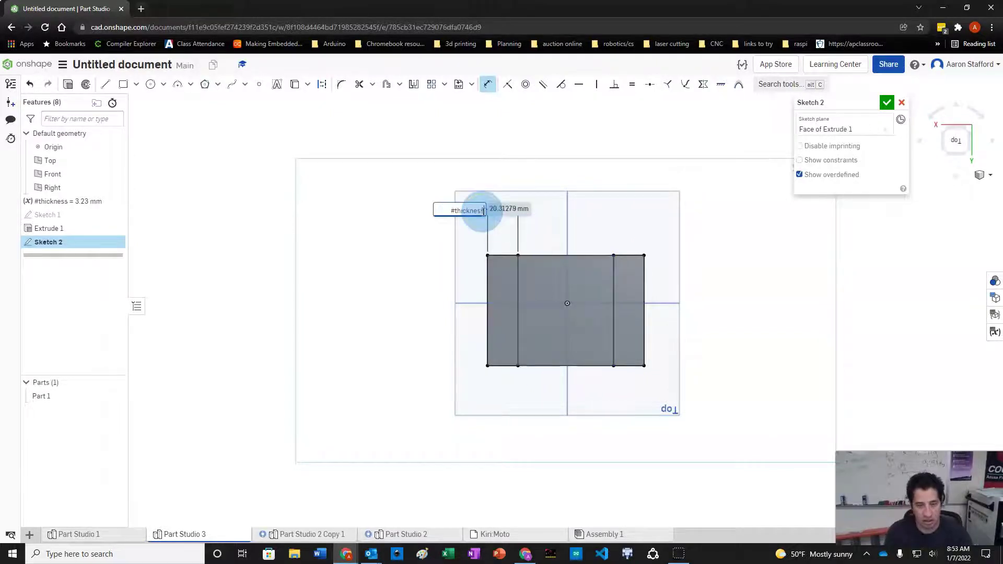
{"action": "key", "text": "Return"}
- Extrude both edge strips as new parts and reverse the direction so they pass through the plate
{"action": "mouse_move", "coordinate": [515, 235]}
{"action": "right_mouse_down"}
{"action": "mouse_move", "coordinate": [519, 282]}
{"action": "mouse_move", "coordinate": [648, 193]}
{"action": "mouse_move", "coordinate": [656, 157]}
{"action": "mouse_move", "coordinate": [575, 124]}
{"action": "mouse_move", "coordinate": [584, 132]}
{"action": "right_mouse_up"}
{"action": "left_click", "coordinate": [68, 84]}
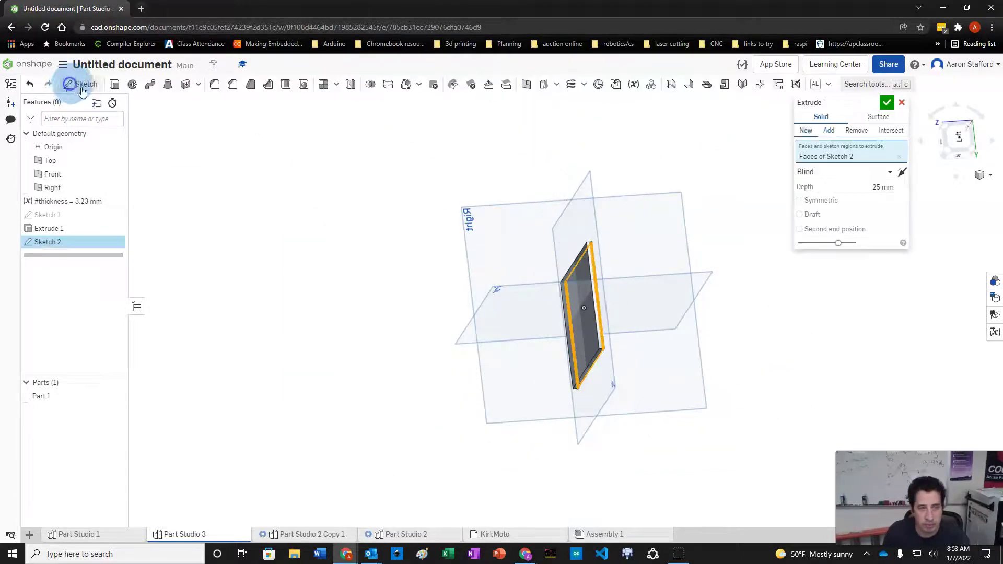
{"action": "right_click_drag", "start_coordinate": [601, 213], "coordinate": [726, 159]}
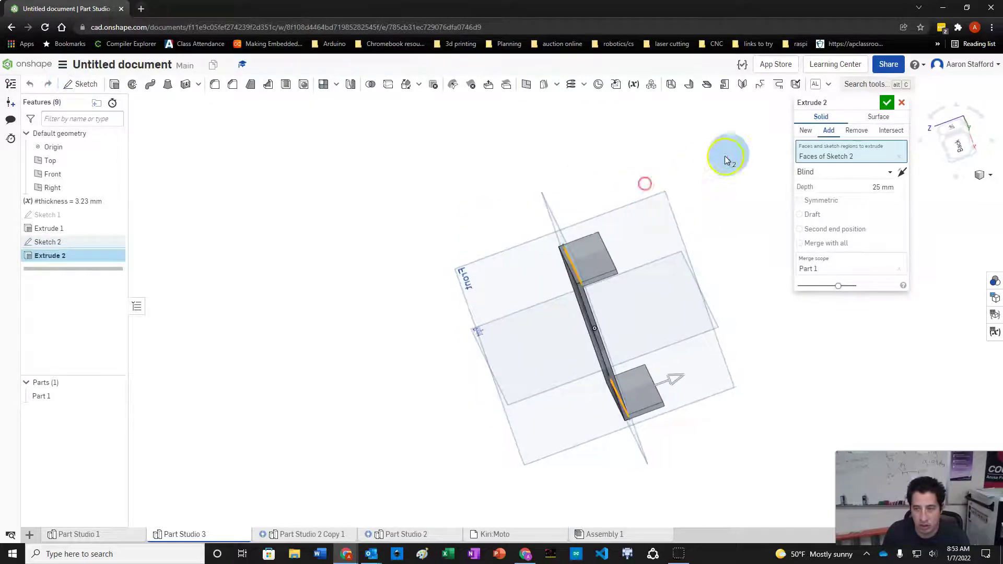
{"action": "left_click", "coordinate": [806, 132]}
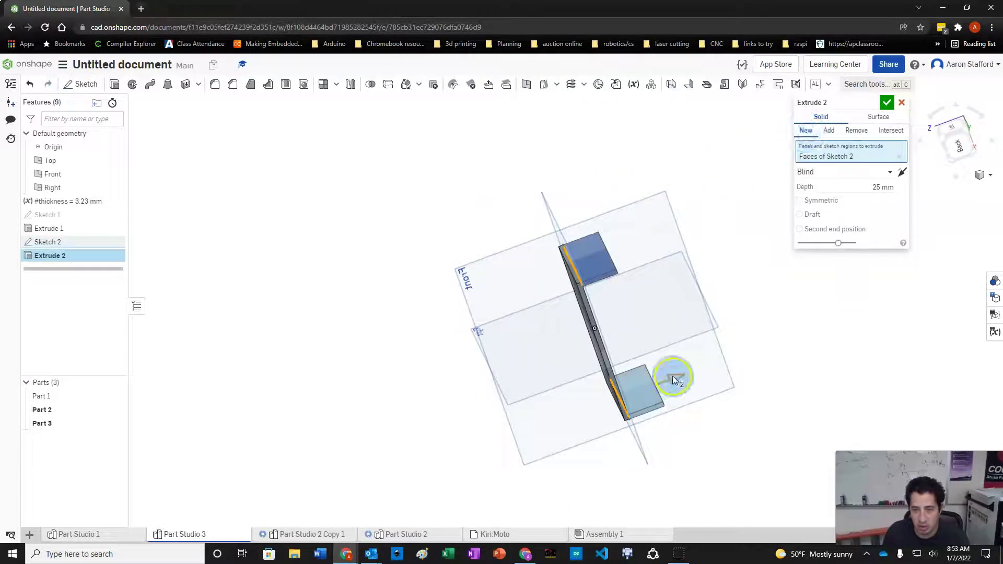
{"action": "scroll", "coordinate": [589, 291], "scroll_direction": "up", "scroll_amount": 3}
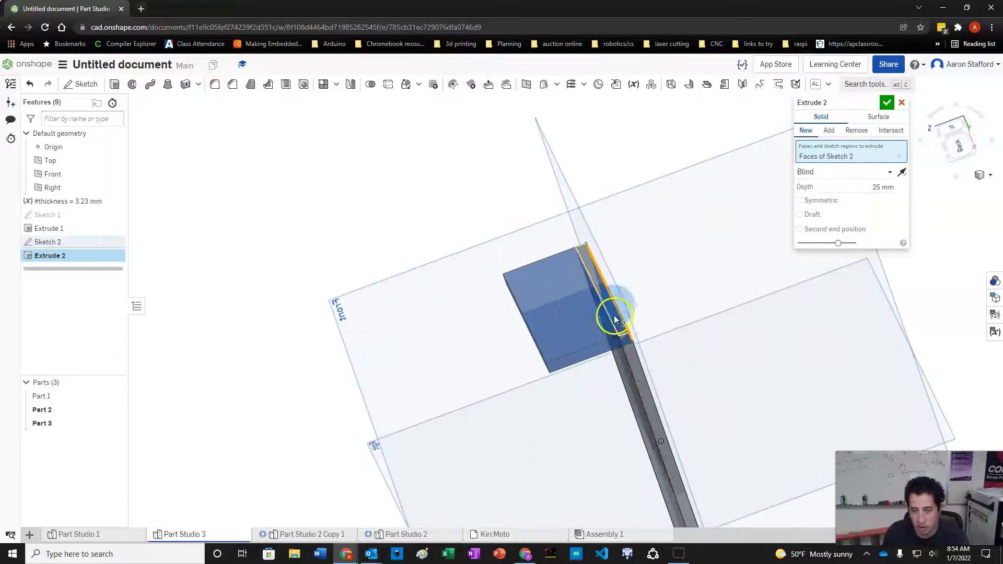
- Set the depth of the two side plates' extrusion to 75 mm and accept the feature
{"action": "scroll", "coordinate": [611, 365], "scroll_direction": "down", "scroll_amount": 5}
{"action": "right_click_drag", "start_coordinate": [617, 453], "coordinate": [653, 360]}
{"action": "left_click", "coordinate": [860, 188]}
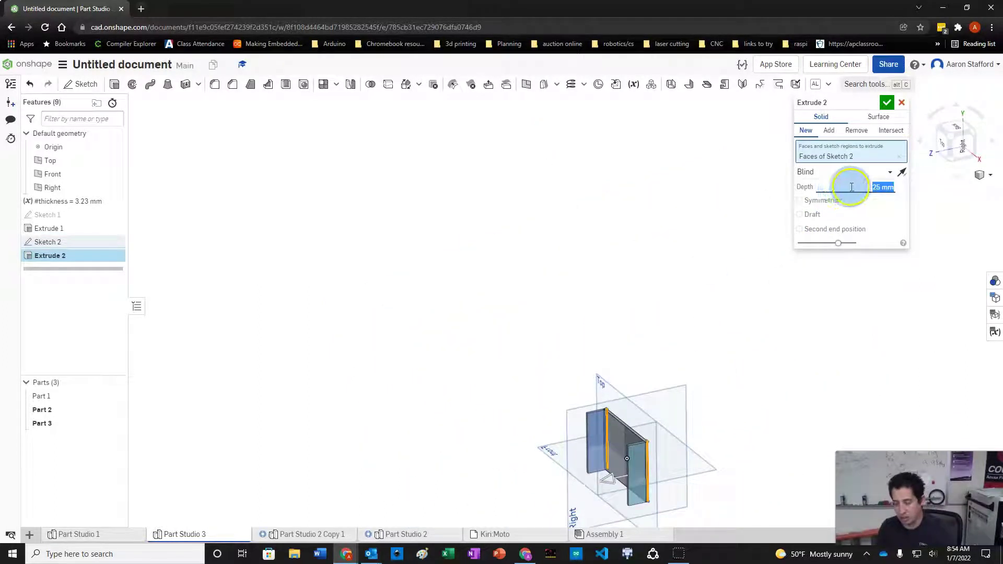
{"action": "type", "text": "75"}
{"action": "key", "text": "Return"}
{"action": "right_click_drag", "start_coordinate": [764, 271], "coordinate": [656, 376]}
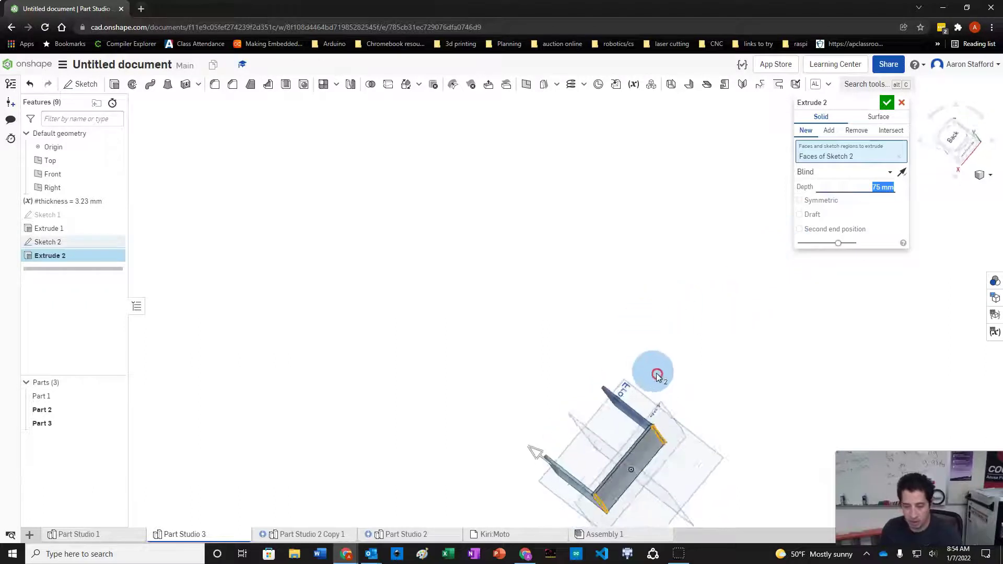
{"action": "left_click", "coordinate": [887, 103]}
{"action": "scroll", "coordinate": [681, 378], "scroll_direction": "down", "scroll_amount": 3}
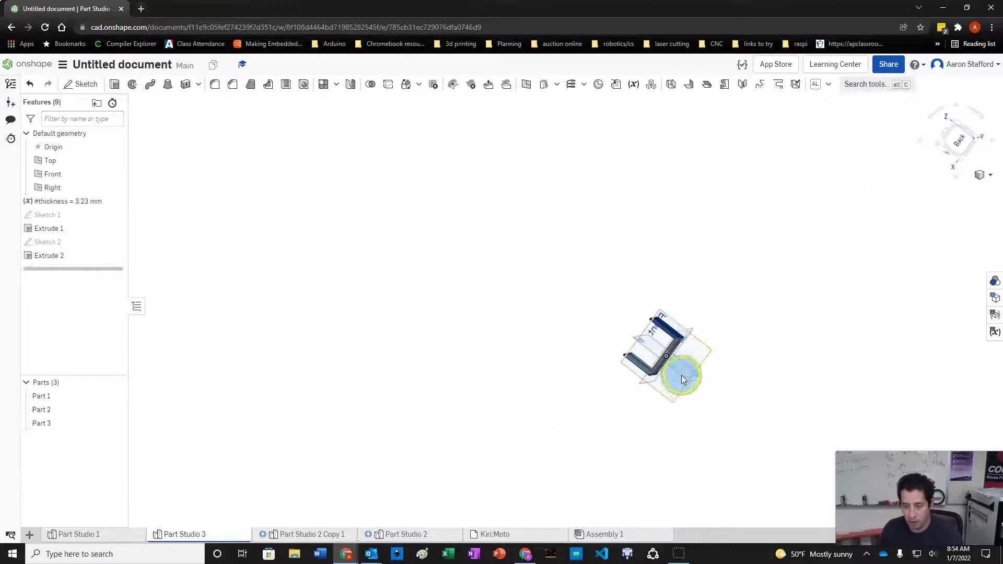
{"action": "scroll", "coordinate": [681, 375], "scroll_direction": "up", "scroll_amount": 5}
{"action": "right_click_drag", "start_coordinate": [618, 353], "coordinate": [584, 382]}
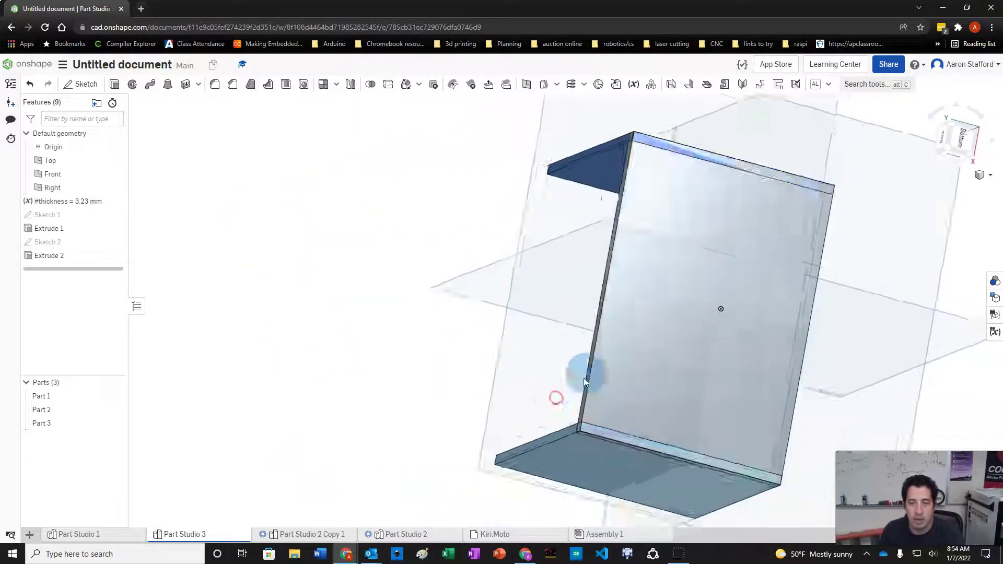
- Sketch on the base plate's underside two rectangles along its long edges, about 3.9 mm and 20.4 mm wide, each spanning the plate's full length
{"action": "scroll", "coordinate": [585, 372], "scroll_direction": "down", "scroll_amount": 4}
{"action": "scroll", "coordinate": [697, 332], "scroll_direction": "up", "scroll_amount": 3}
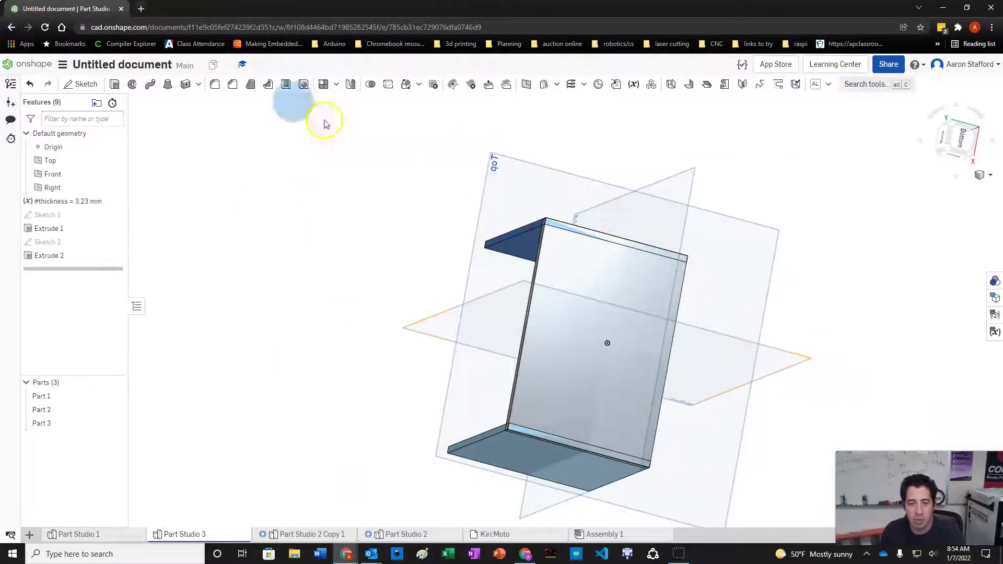
{"action": "left_click", "coordinate": [80, 83]}
{"action": "left_click", "coordinate": [575, 271]}
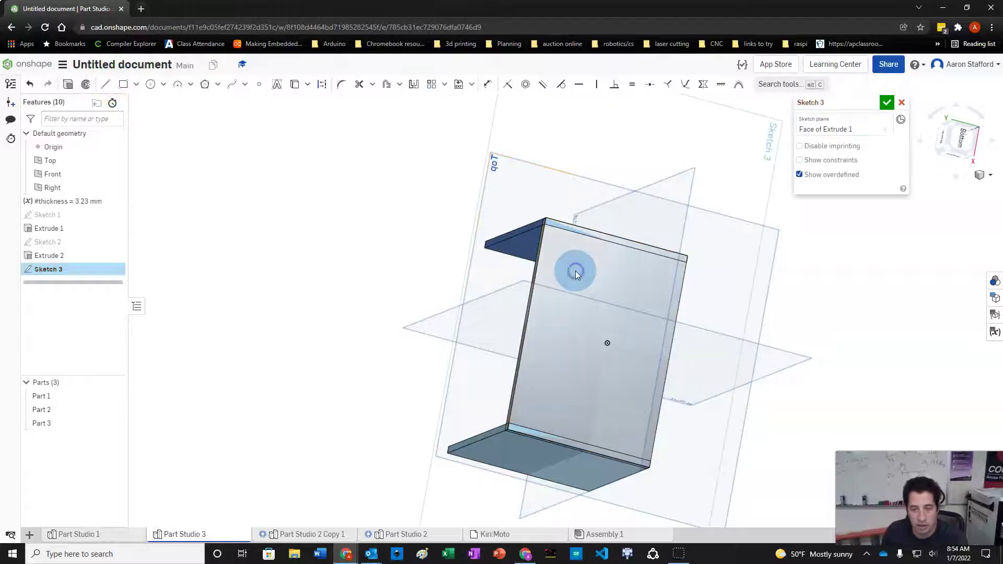
{"action": "key", "text": "n"}
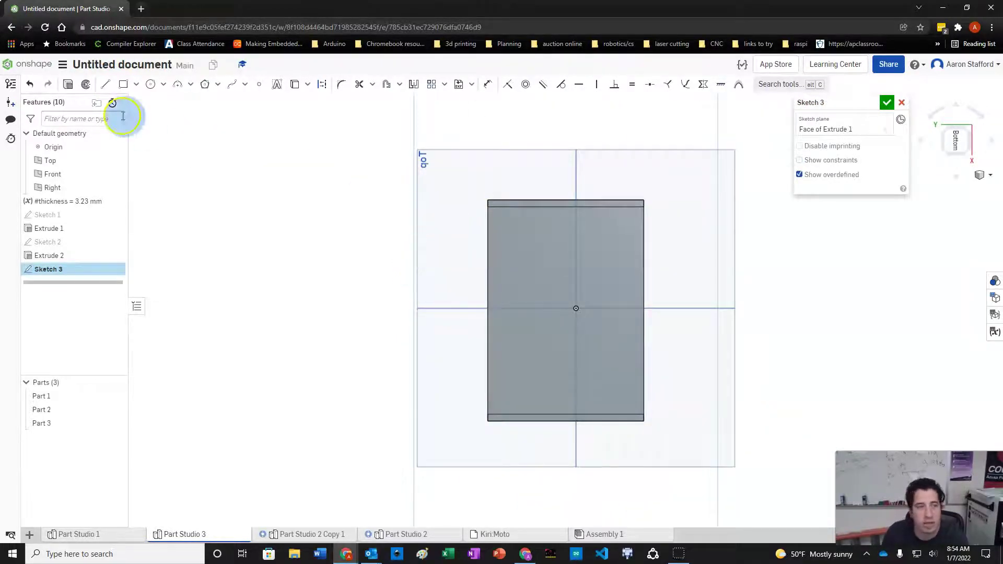
{"action": "left_click", "coordinate": [125, 84]}
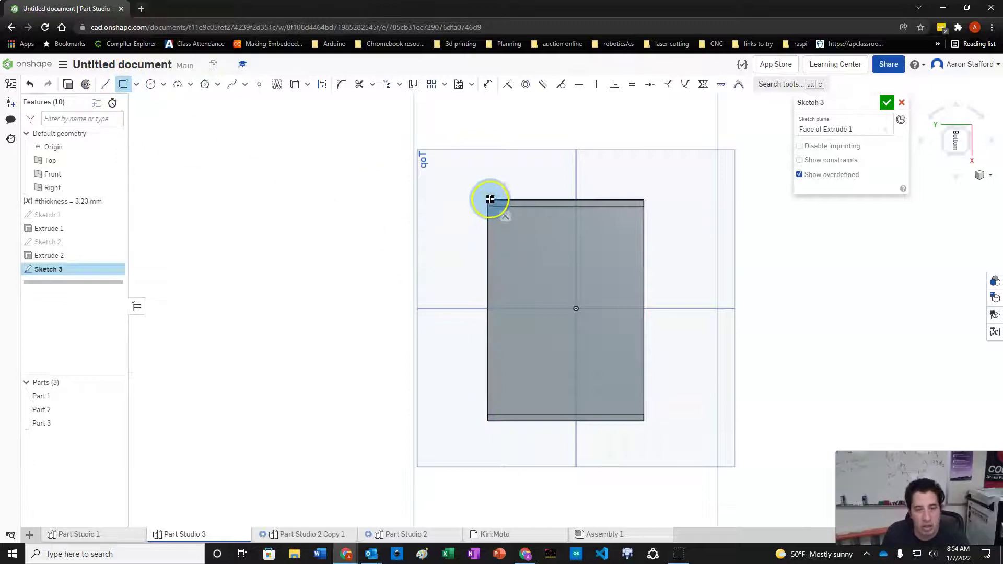
{"action": "mouse_move", "coordinate": [488, 207]}
{"action": "left_mouse_down"}
{"action": "mouse_move", "coordinate": [512, 394]}
{"action": "mouse_move", "coordinate": [509, 419]}
{"action": "mouse_move", "coordinate": [496, 422]}
{"action": "left_mouse_up"}
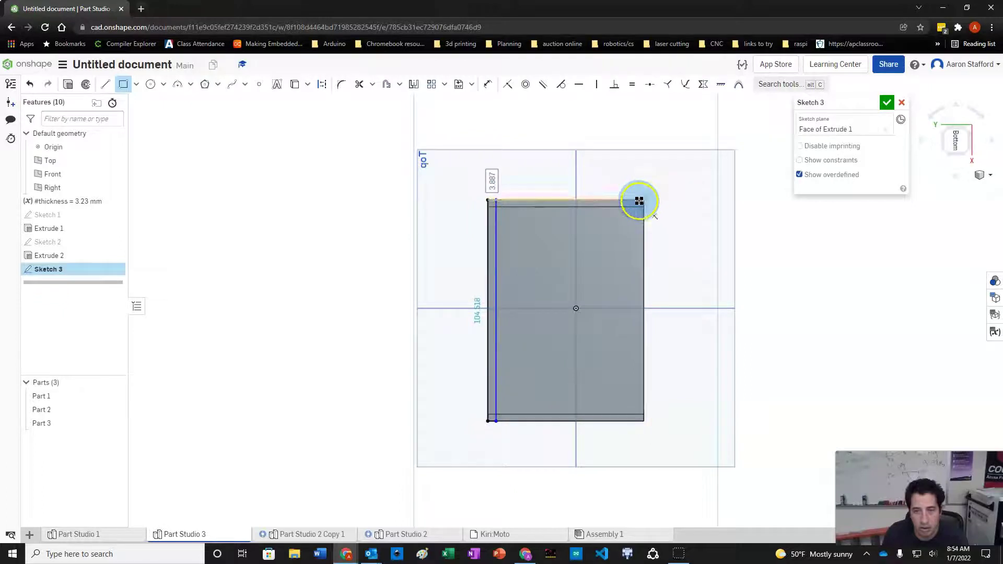
{"action": "left_click_drag", "start_coordinate": [644, 198], "coordinate": [602, 415]}
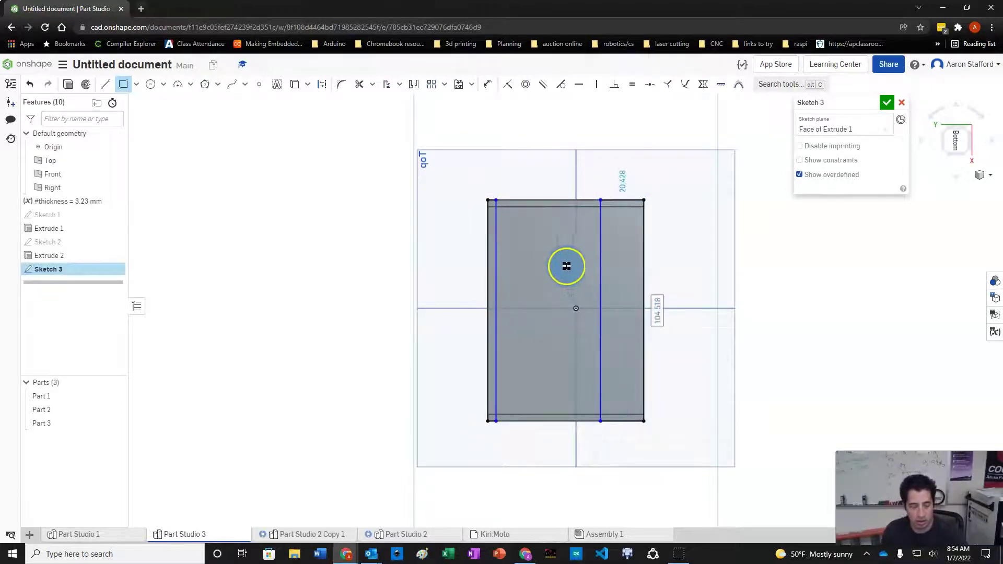
- Make the two long-edge strips equally wide and dimension the strip width to #thickness
{"action": "key", "text": "e"}
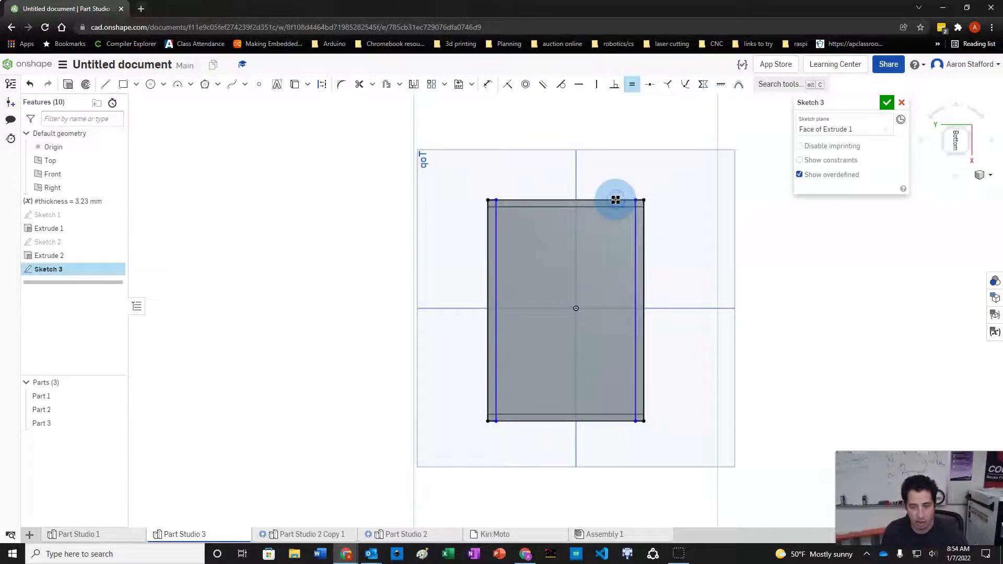
{"action": "scroll", "coordinate": [648, 181], "scroll_direction": "up", "scroll_amount": 2}
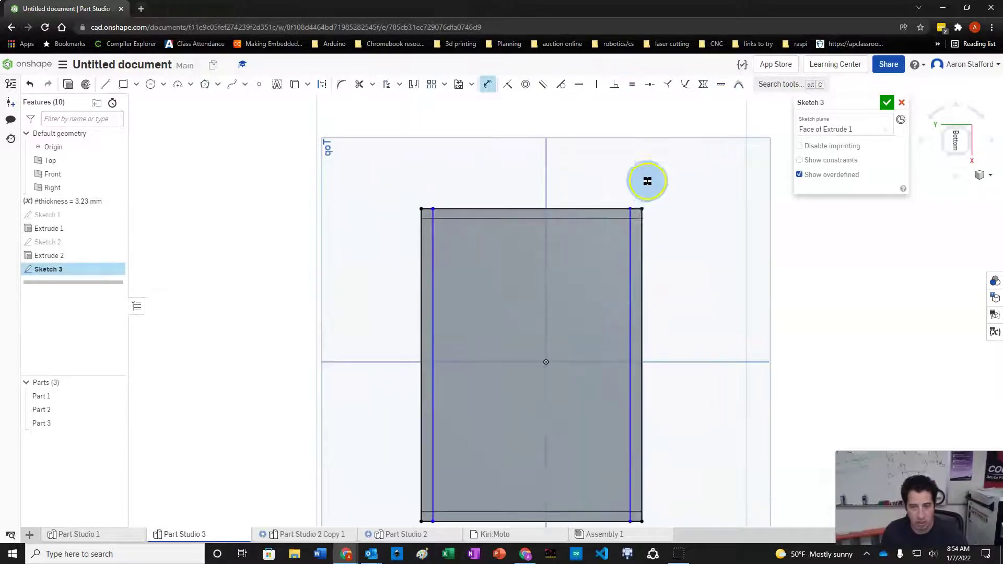
{"action": "left_click", "coordinate": [638, 208]}
{"action": "left_click", "coordinate": [700, 179]}
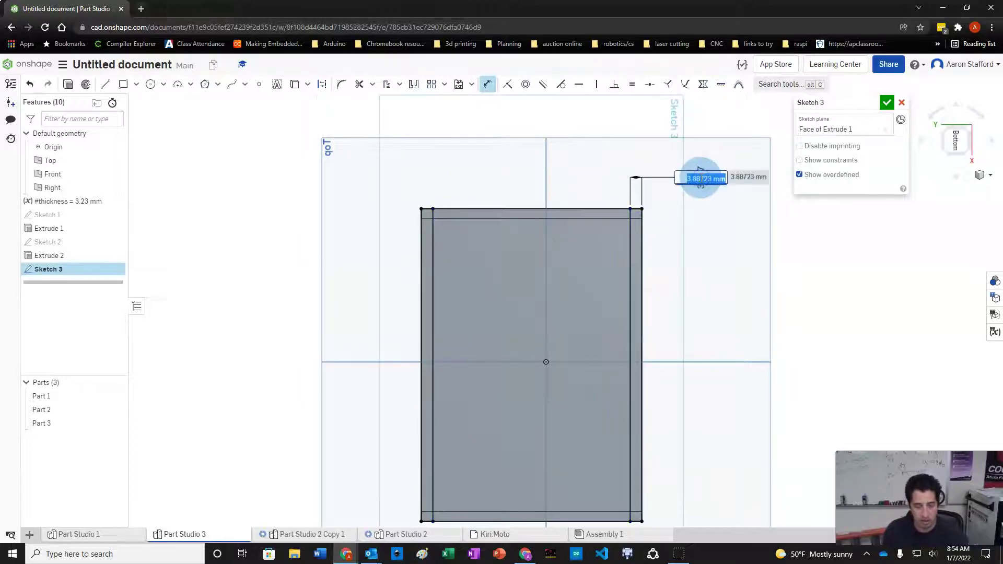
{"action": "type", "text": "#thickness"}
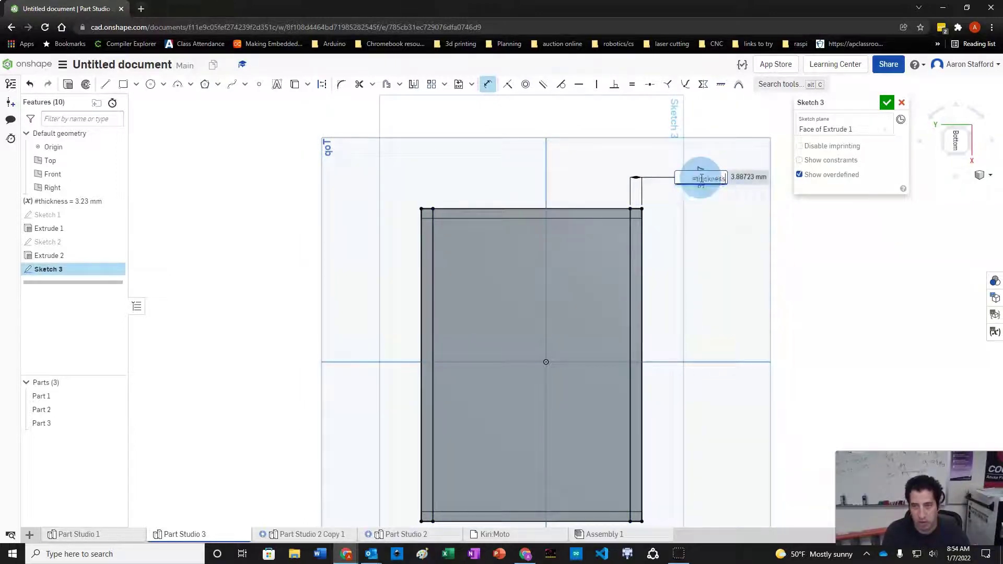
{"action": "key", "text": "Return"}
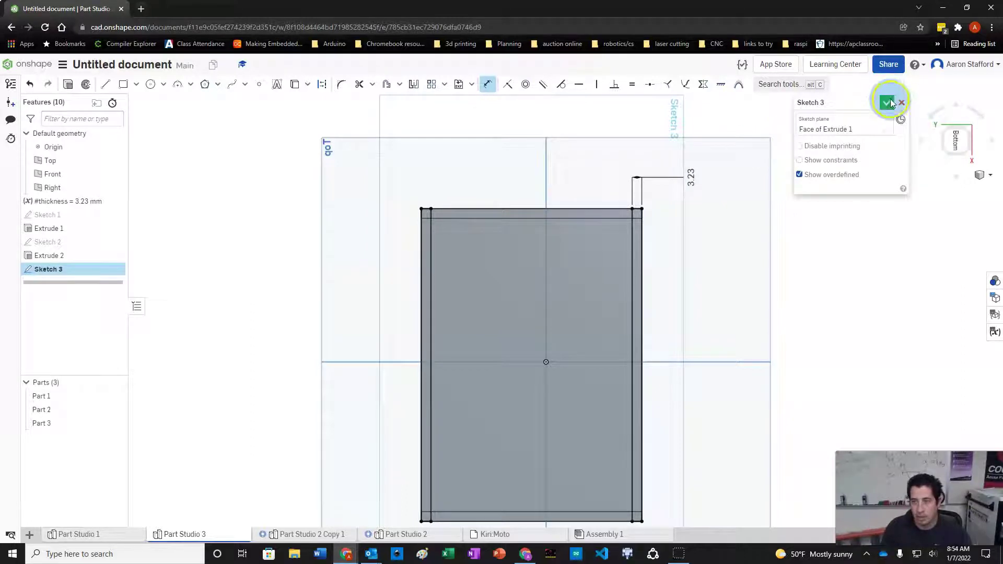
- Extrude both long-edge strips as new parts, reversed so they run alongside the existing side plates, with a depth of 60 mm
{"action": "left_click", "coordinate": [68, 86]}
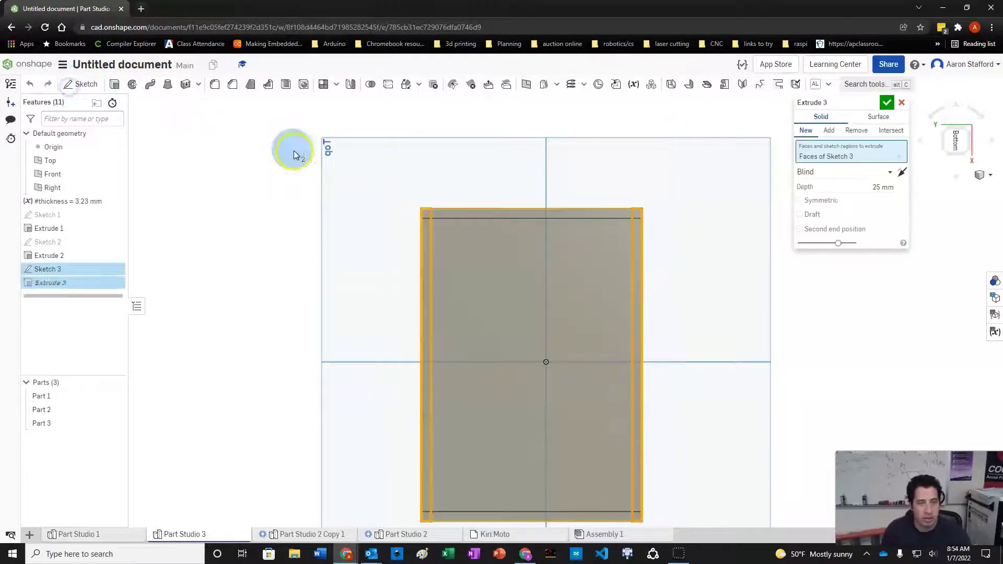
{"action": "scroll", "coordinate": [303, 165], "scroll_direction": "down", "scroll_amount": 2}
{"action": "right_click_drag", "start_coordinate": [318, 179], "coordinate": [438, 225]}
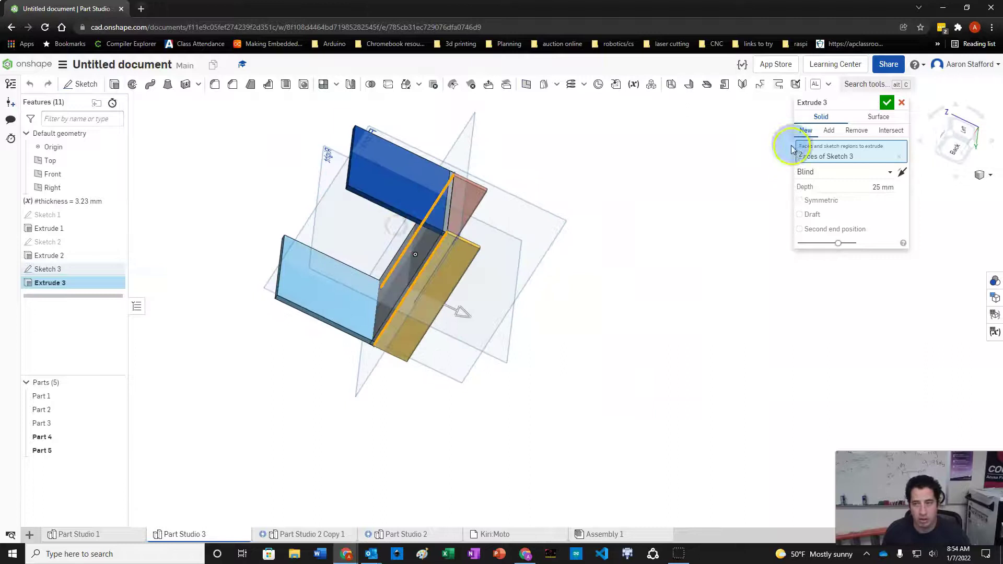
{"action": "left_click", "coordinate": [460, 316]}
{"action": "left_click_drag", "start_coordinate": [361, 265], "coordinate": [311, 243]}
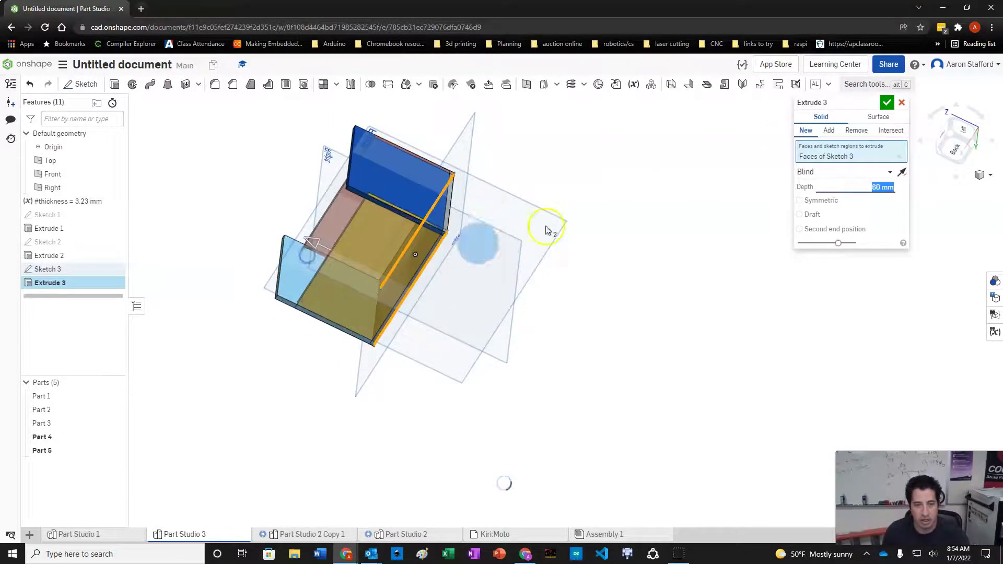
- End the strips' extrusion up to the free edge face of a side plate and accept the feature
{"action": "left_click", "coordinate": [866, 171]}
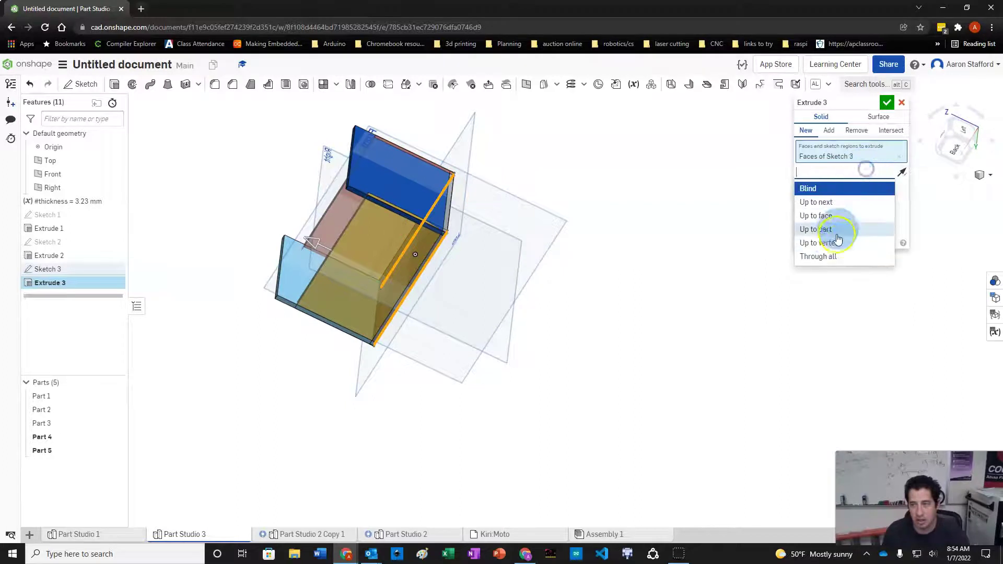
{"action": "left_click", "coordinate": [824, 216]}
{"action": "right_click_drag", "start_coordinate": [546, 180], "coordinate": [352, 161]}
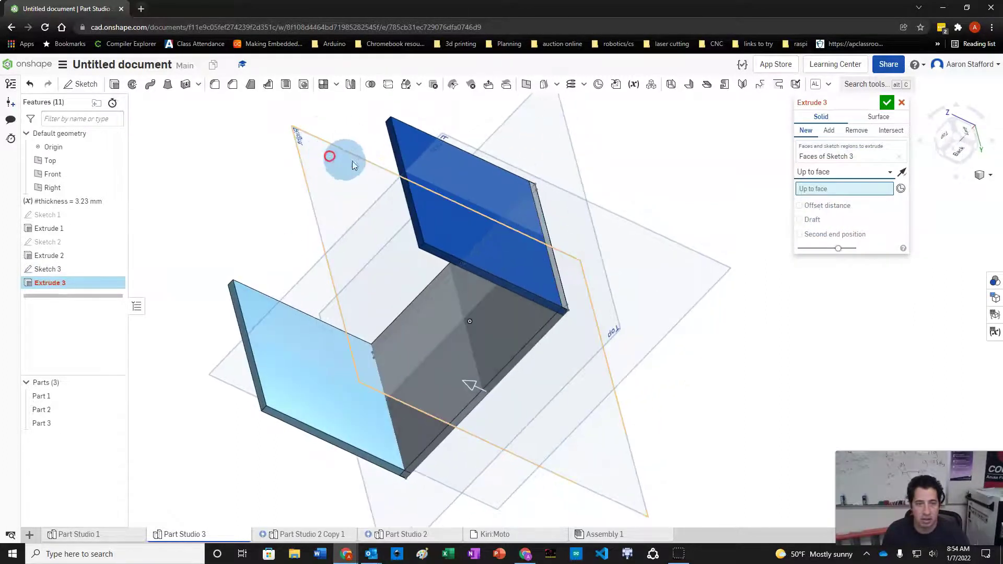
{"action": "left_click", "coordinate": [393, 159]}
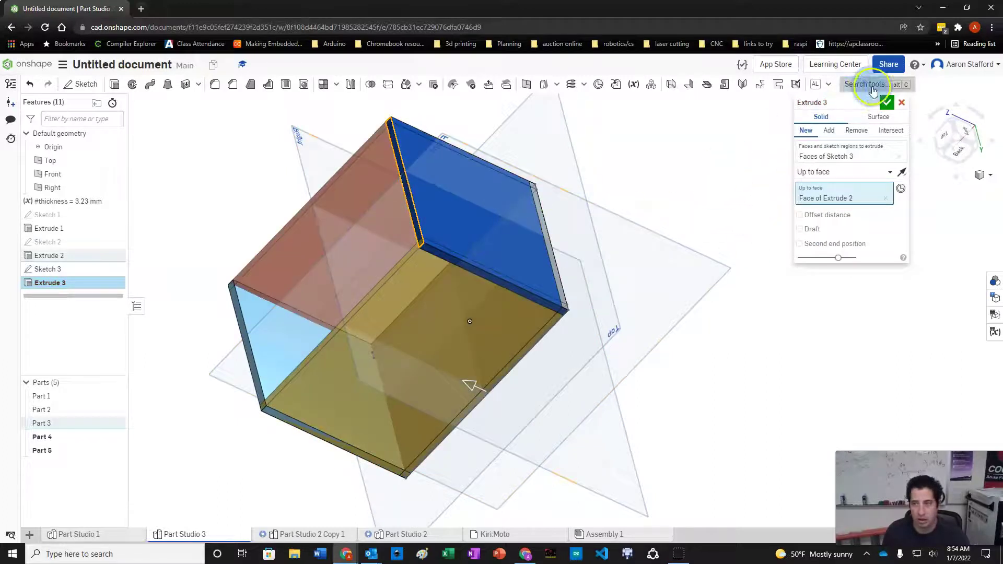
{"action": "left_click", "coordinate": [887, 103]}
- Start a sketch on the open box's rim face and draw a rectangle between the opposite outer corners of the box
{"action": "right_click_drag", "start_coordinate": [663, 166], "coordinate": [382, 443]}
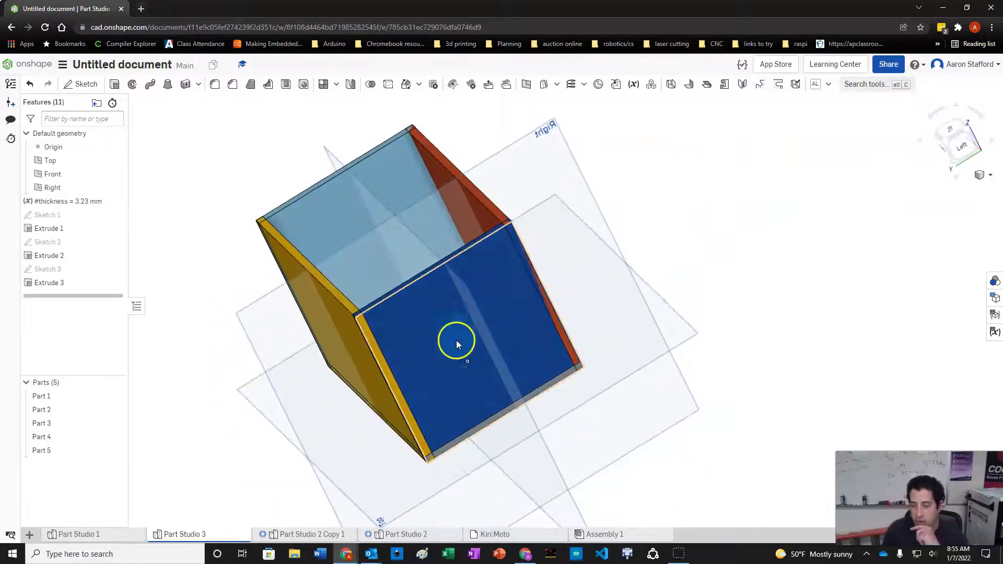
{"action": "scroll", "coordinate": [443, 336], "scroll_direction": "down", "scroll_amount": 4}
{"action": "scroll", "coordinate": [443, 336], "scroll_direction": "up", "scroll_amount": 2}
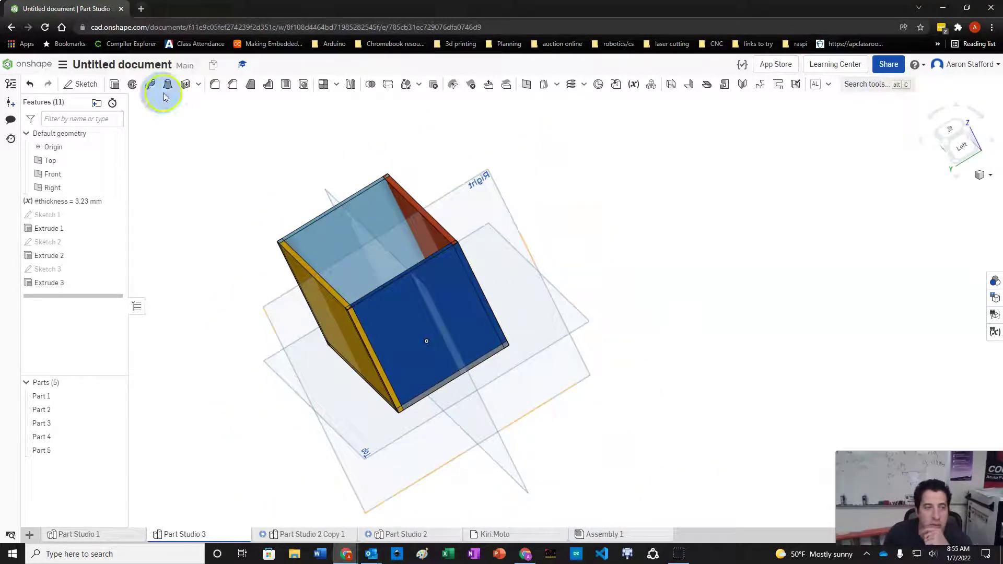
{"action": "left_click", "coordinate": [78, 84]}
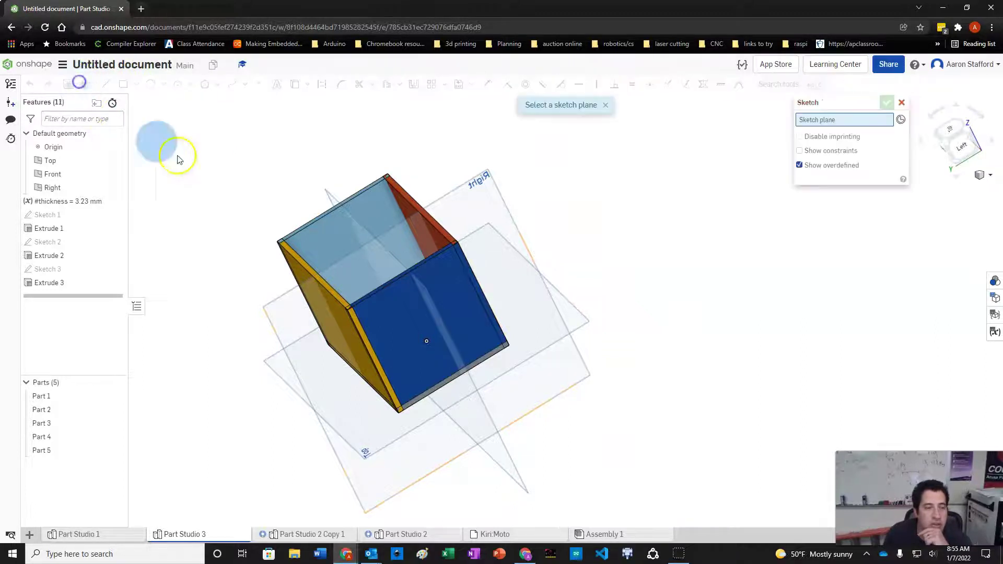
{"action": "left_click", "coordinate": [290, 254]}
{"action": "key", "text": "n"}
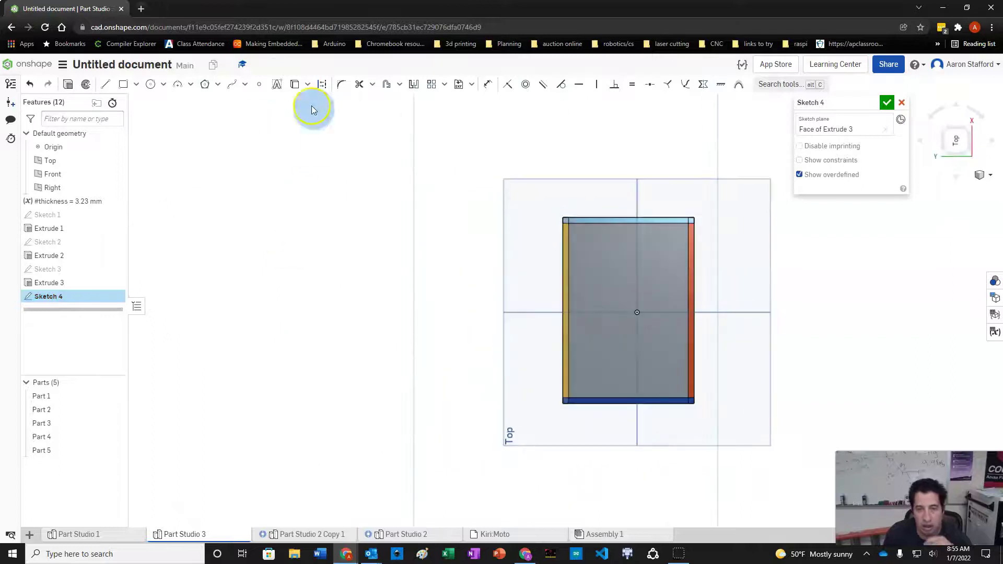
{"action": "left_click", "coordinate": [122, 84]}
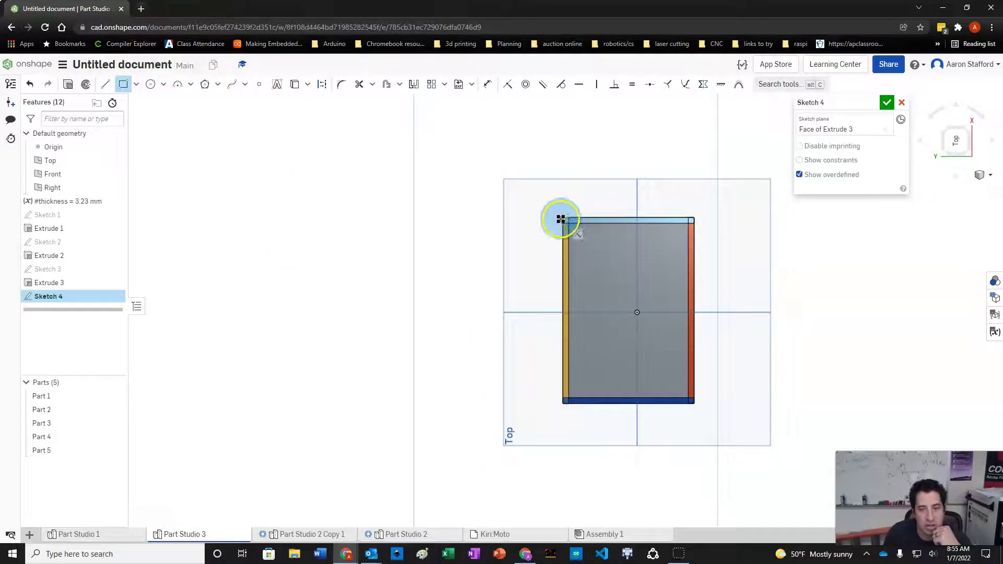
{"action": "left_click_drag", "start_coordinate": [561, 219], "coordinate": [695, 404]}
- Extrude the rim rectangle as a new lid part 3.23 mm deep, reversed into the box, and accept the feature
{"action": "right_click_drag", "start_coordinate": [671, 445], "coordinate": [689, 392]}
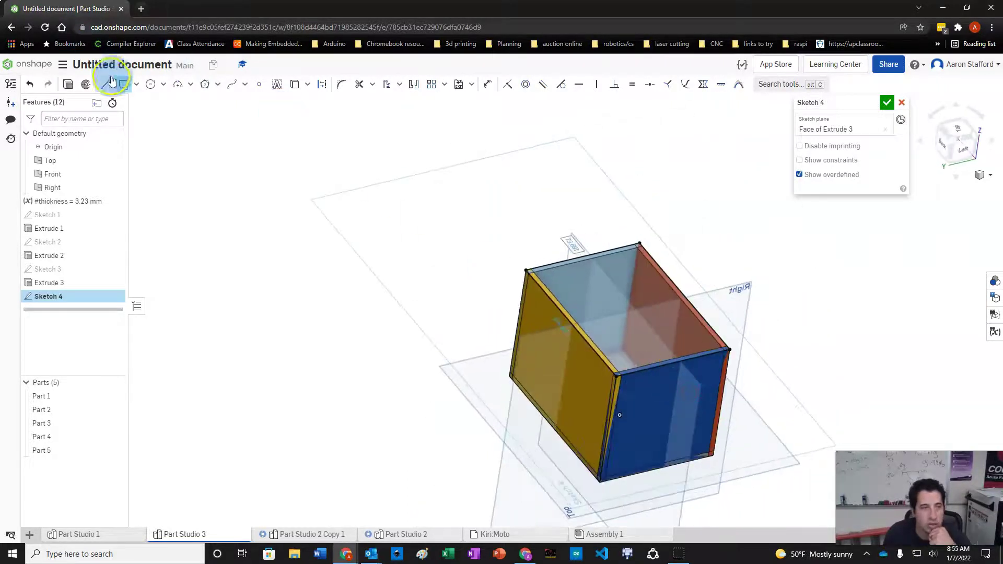
{"action": "left_click", "coordinate": [68, 85]}
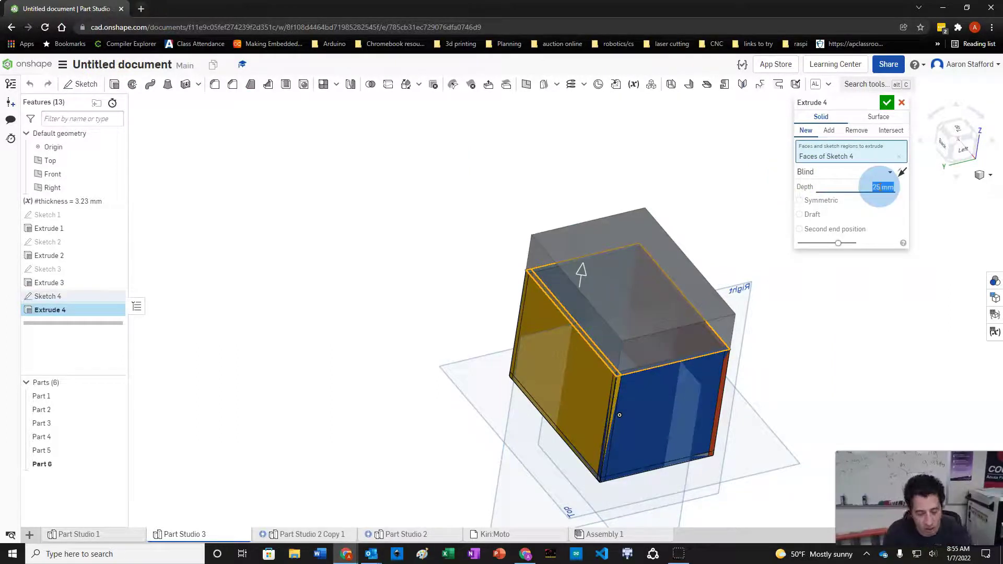
{"action": "key", "text": "Return"}
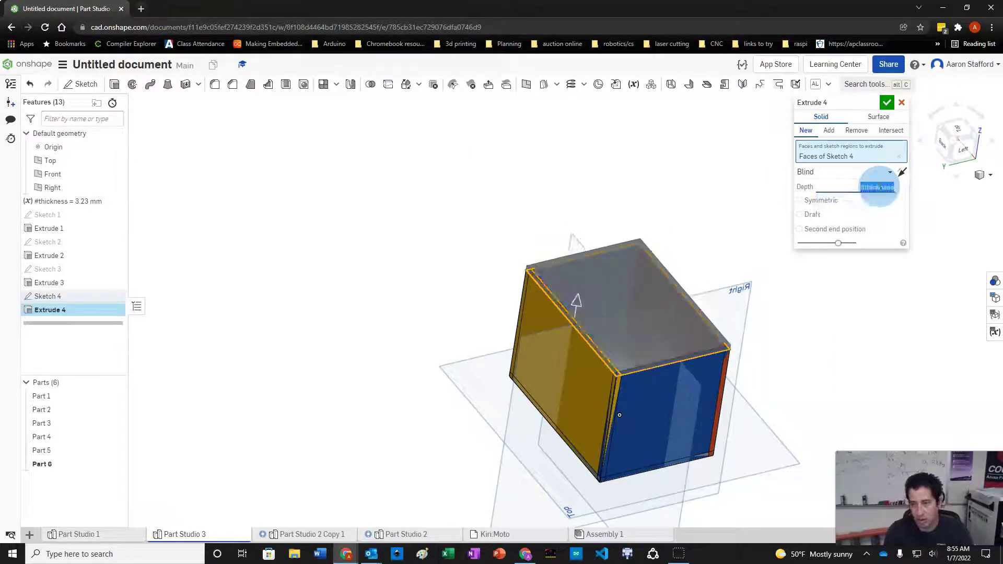
{"action": "right_click_drag", "start_coordinate": [745, 218], "coordinate": [782, 188]}
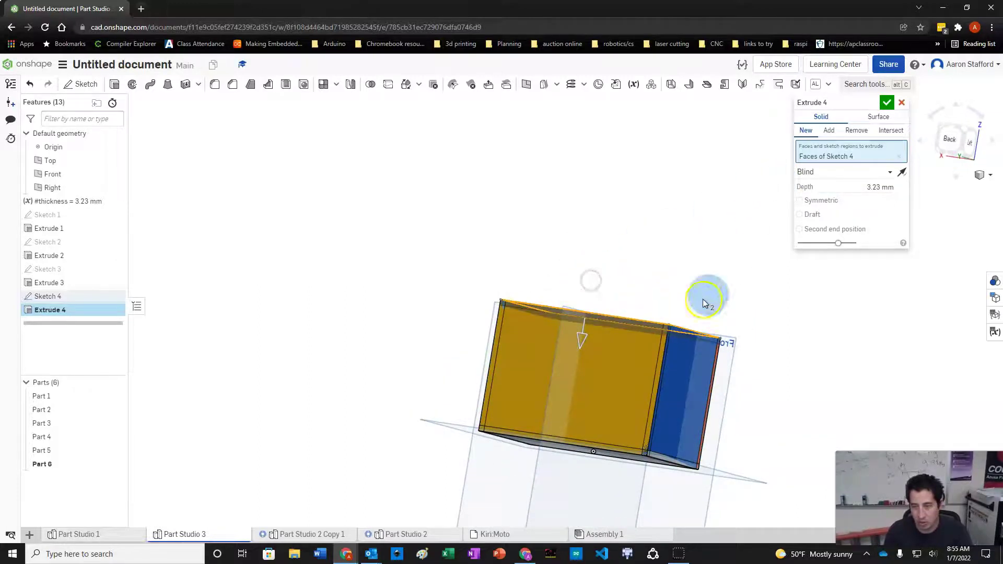
{"action": "left_click", "coordinate": [887, 105]}
{"action": "right_click_drag", "start_coordinate": [800, 183], "coordinate": [745, 251]}
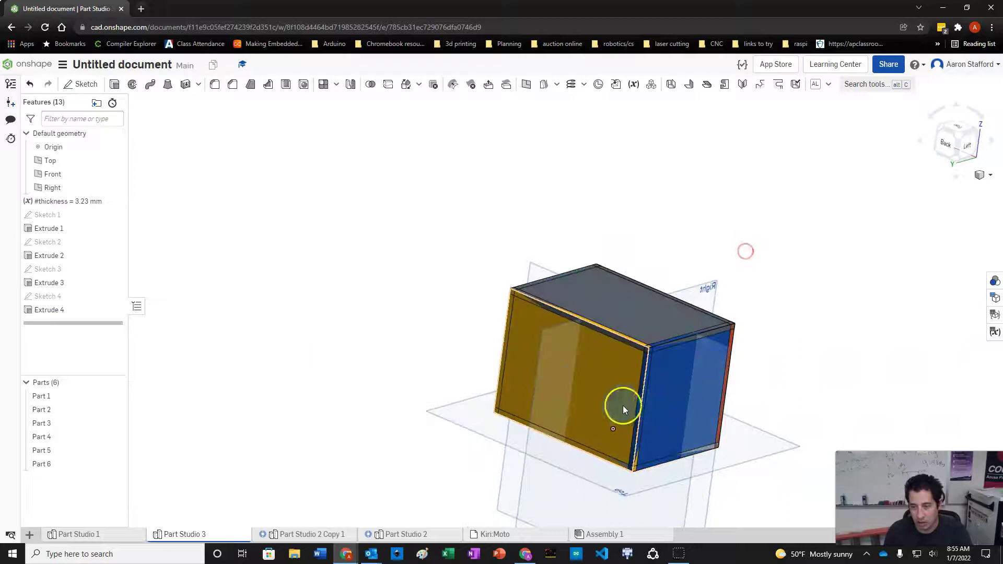
{"action": "right_click_drag", "start_coordinate": [617, 302], "coordinate": [487, 390]}
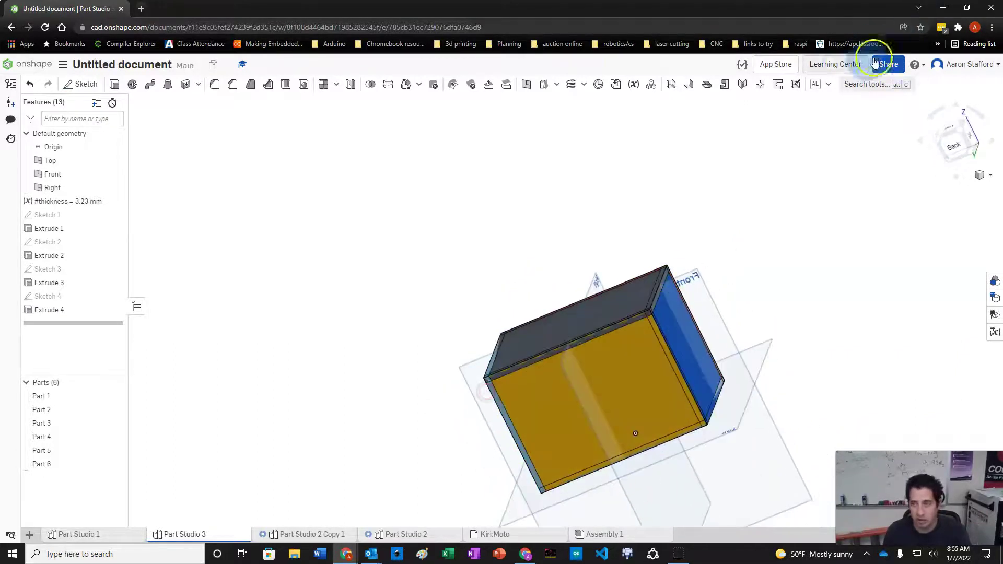
- Apply a Laser Joint in Automatic mode to all six parts of the box and inspect the resulting tabs from several sides
{"action": "left_click", "coordinate": [829, 86]}
{"action": "left_click", "coordinate": [838, 138]}
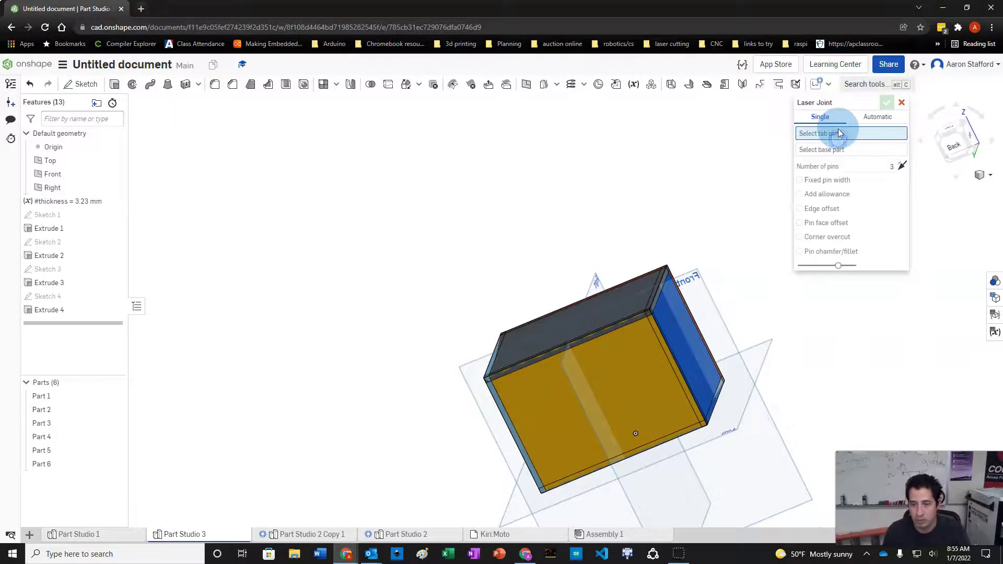
{"action": "left_click", "coordinate": [868, 125]}
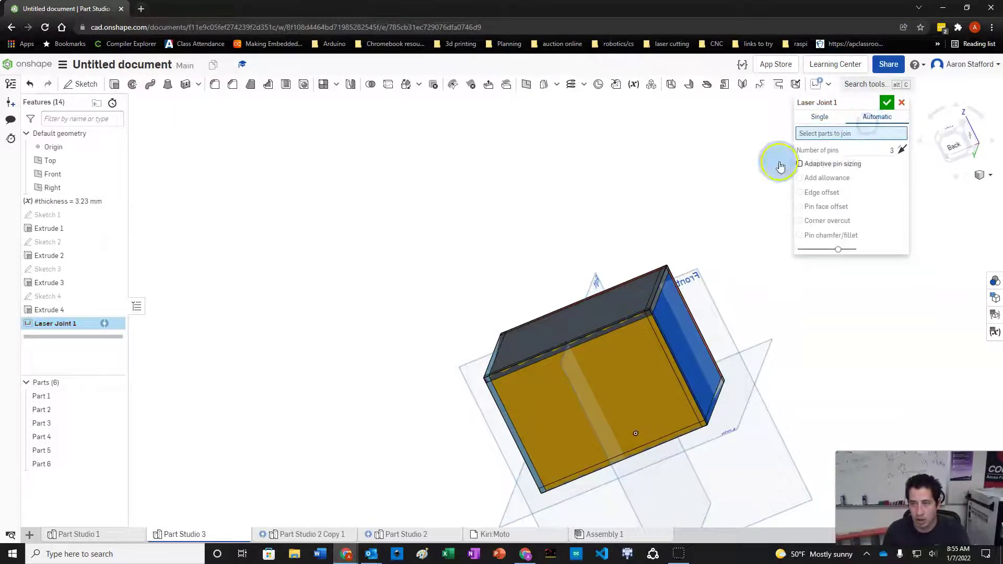
{"action": "left_click", "coordinate": [95, 396]}
{"action": "left_click", "coordinate": [88, 410]}
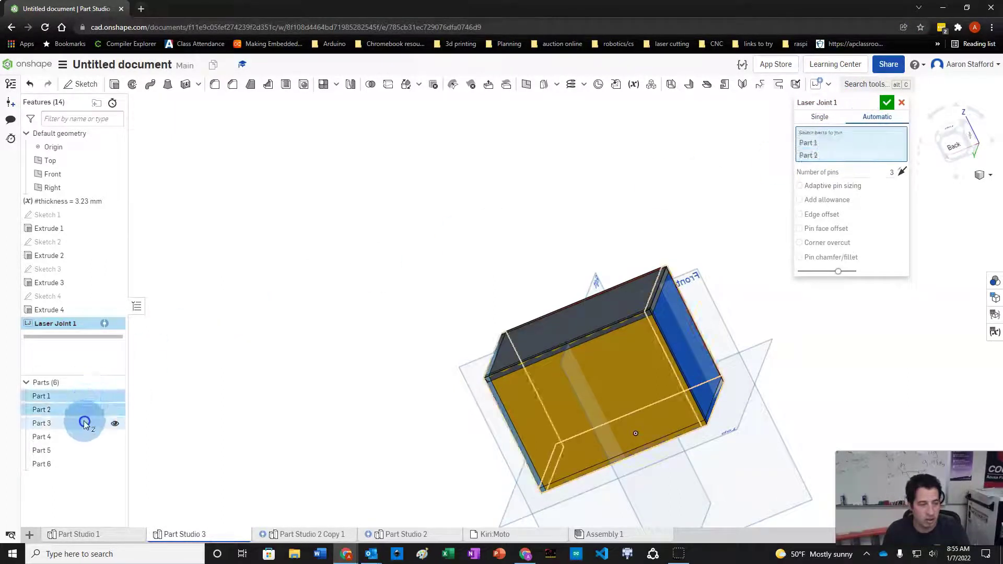
{"action": "left_click", "coordinate": [83, 423]}
{"action": "left_click", "coordinate": [82, 436]}
{"action": "left_click", "coordinate": [77, 452]}
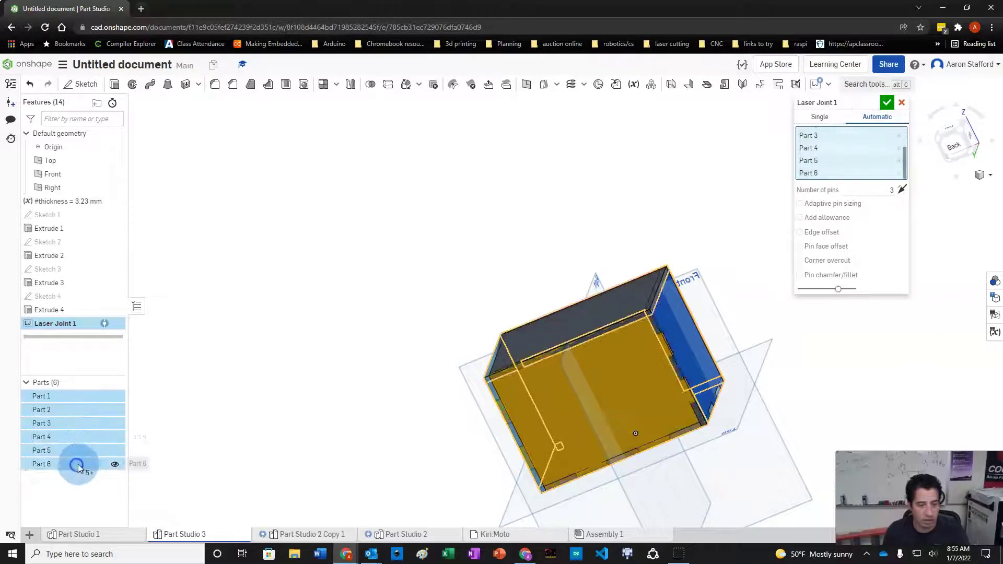
{"action": "right_click_drag", "start_coordinate": [421, 148], "coordinate": [278, 150]}
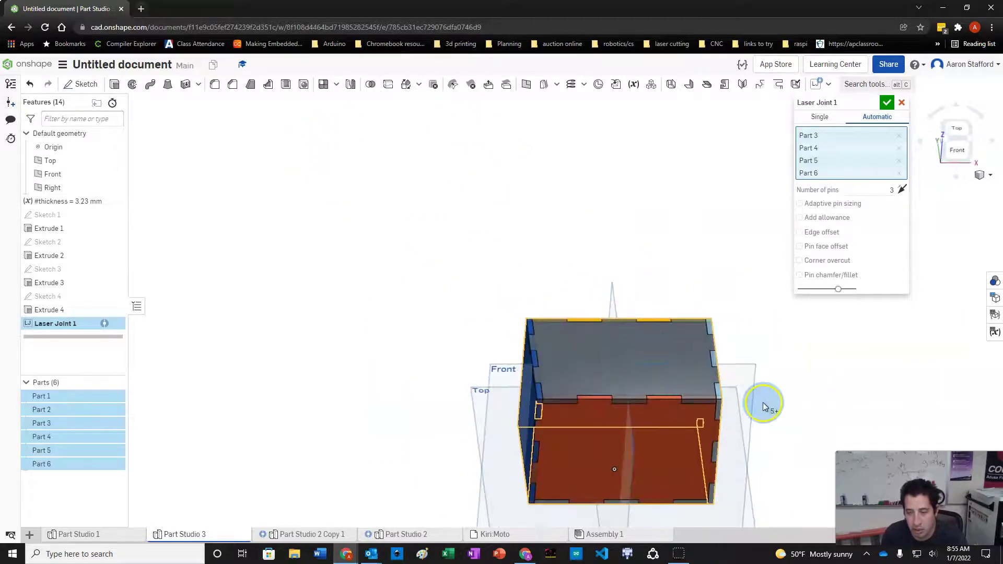
{"action": "right_click_drag", "start_coordinate": [801, 365], "coordinate": [755, 336]}
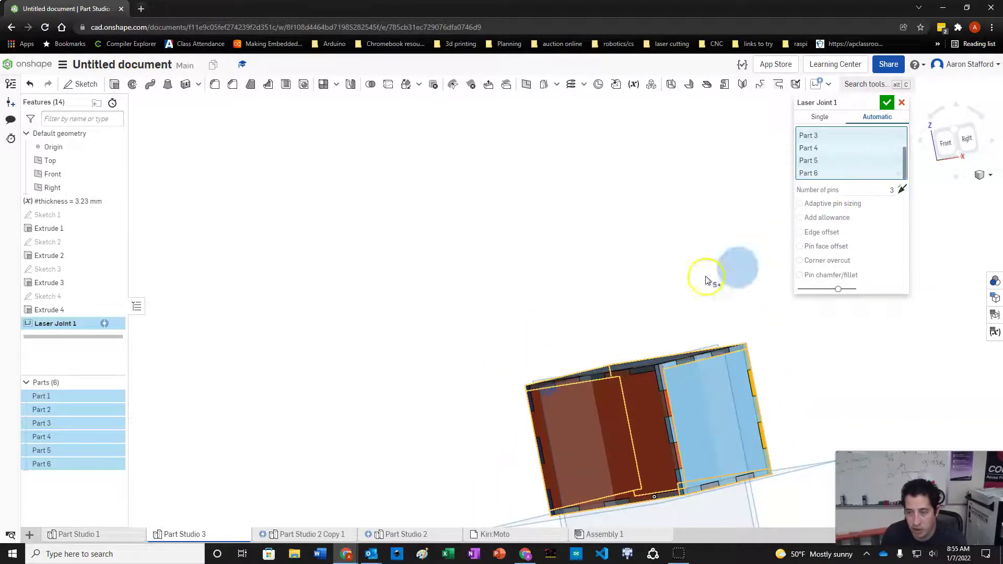
{"action": "scroll", "coordinate": [649, 285], "scroll_direction": "down", "scroll_amount": 3}
{"action": "right_click_drag", "start_coordinate": [622, 288], "coordinate": [644, 306]}
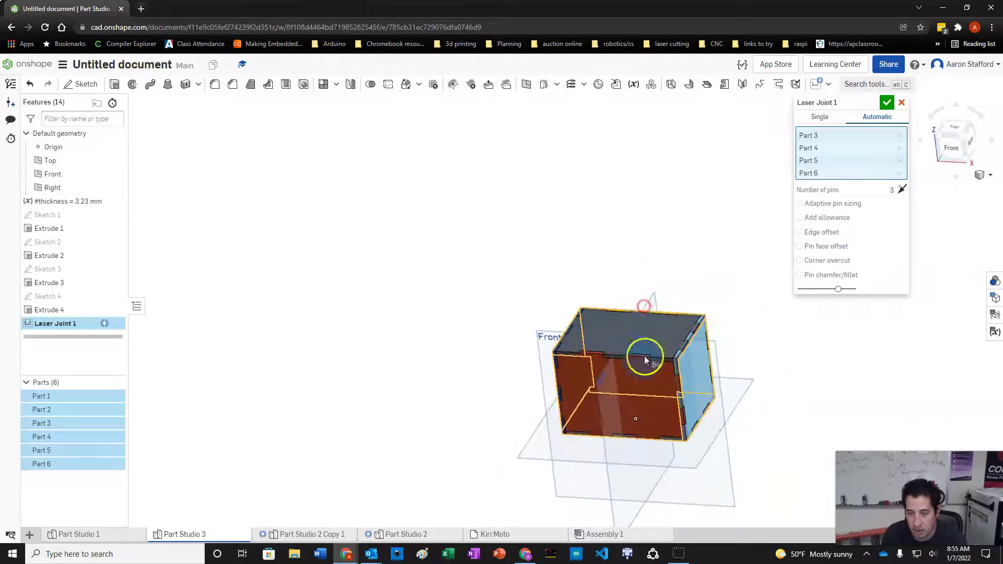
- Remove the red front plate and the yellow back plate from the first automatic Laser Joint and accept the feature
{"action": "left_click", "coordinate": [628, 387]}
{"action": "right_click_drag", "start_coordinate": [767, 337], "coordinate": [693, 355]}
{"action": "left_click", "coordinate": [678, 353]}
{"action": "right_click_drag", "start_coordinate": [572, 347], "coordinate": [706, 297]}
{"action": "left_click", "coordinate": [891, 104]}
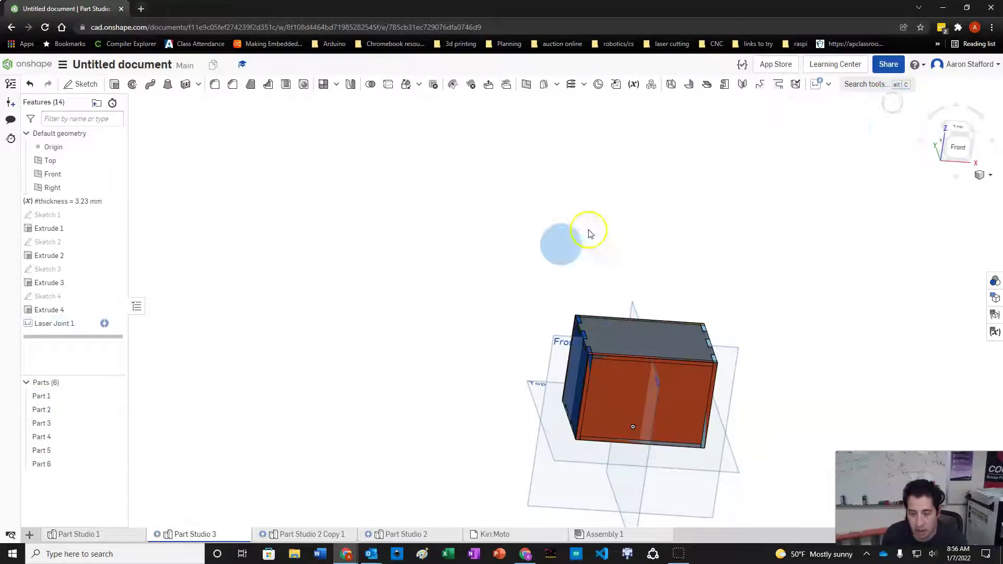
- Add a second Laser Joint in Automatic mode to Parts 5, 6, 4 and 1 with 6 pins and accept it
{"action": "left_click", "coordinate": [818, 85]}
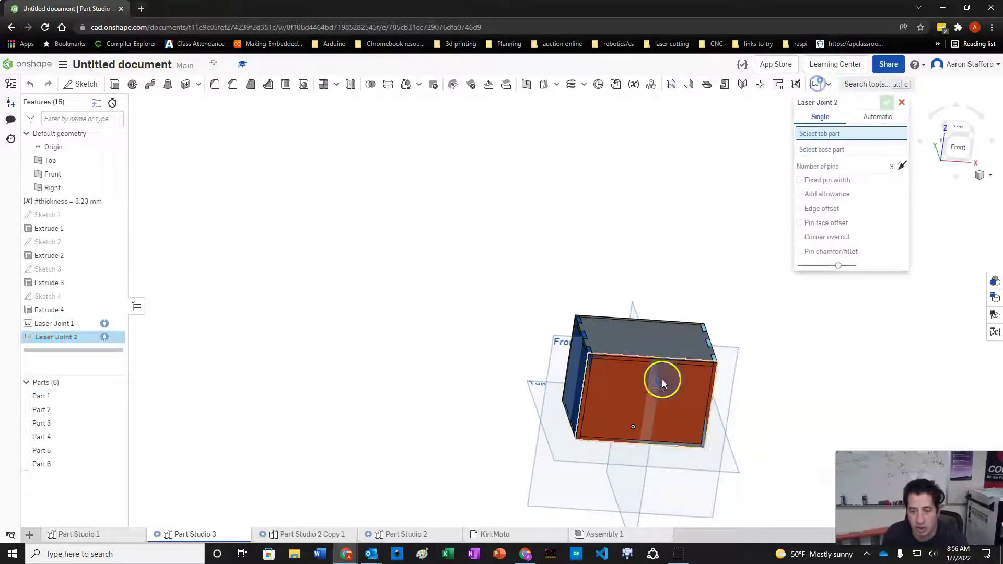
{"action": "left_click", "coordinate": [634, 349]}
{"action": "left_click", "coordinate": [649, 396]}
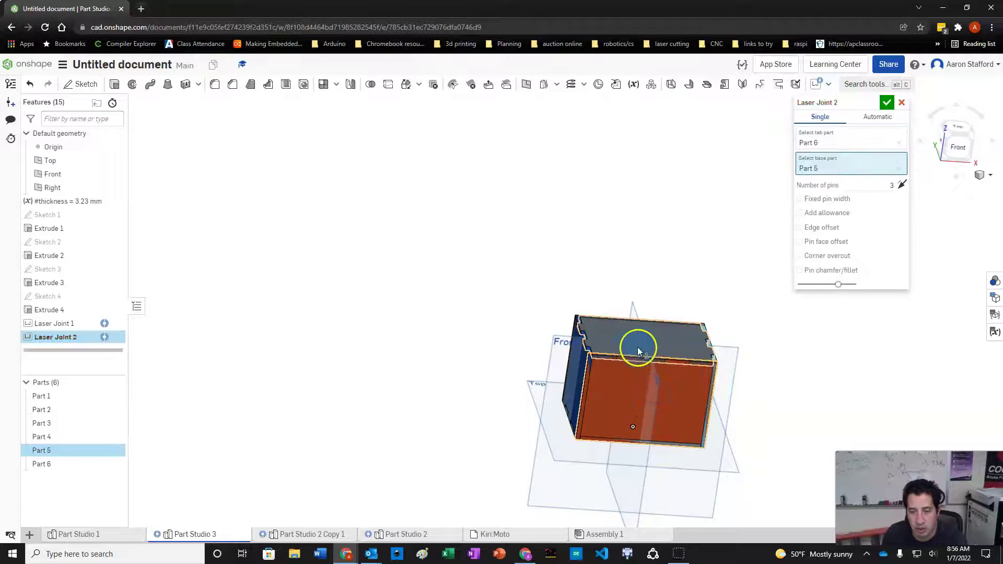
{"action": "left_click", "coordinate": [868, 116]}
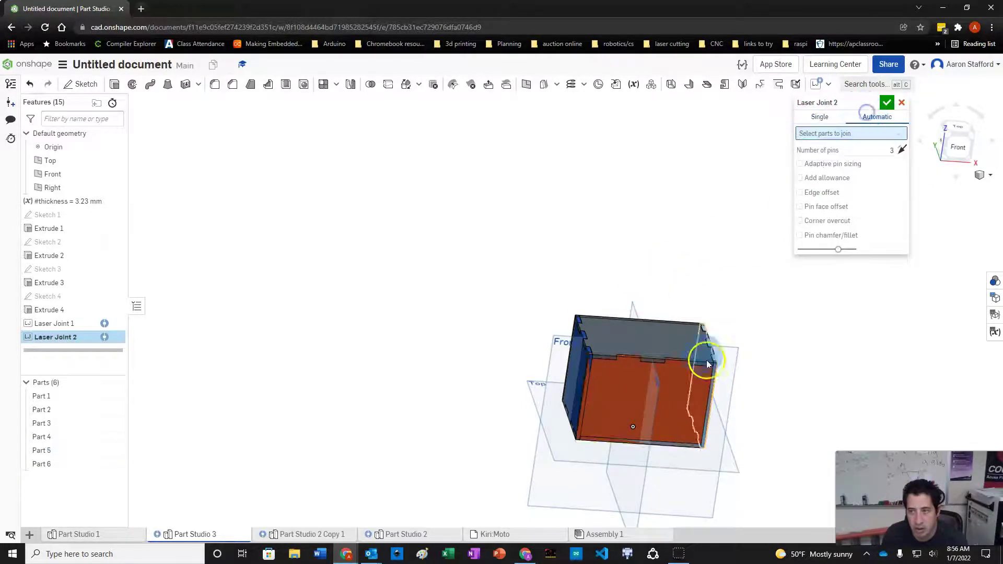
{"action": "left_click", "coordinate": [660, 389]}
{"action": "left_click", "coordinate": [657, 344]}
{"action": "right_click_drag", "start_coordinate": [662, 257], "coordinate": [665, 358]}
{"action": "right_click_drag", "start_coordinate": [629, 231], "coordinate": [644, 292]}
{"action": "left_click", "coordinate": [641, 295]}
{"action": "right_click_drag", "start_coordinate": [728, 455], "coordinate": [674, 340]}
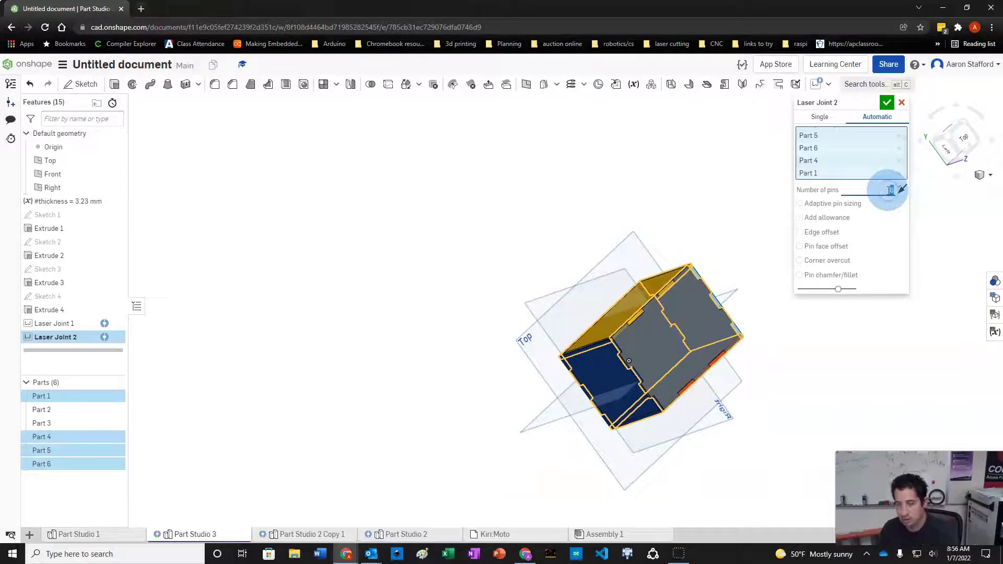
{"action": "left_click", "coordinate": [890, 190]}
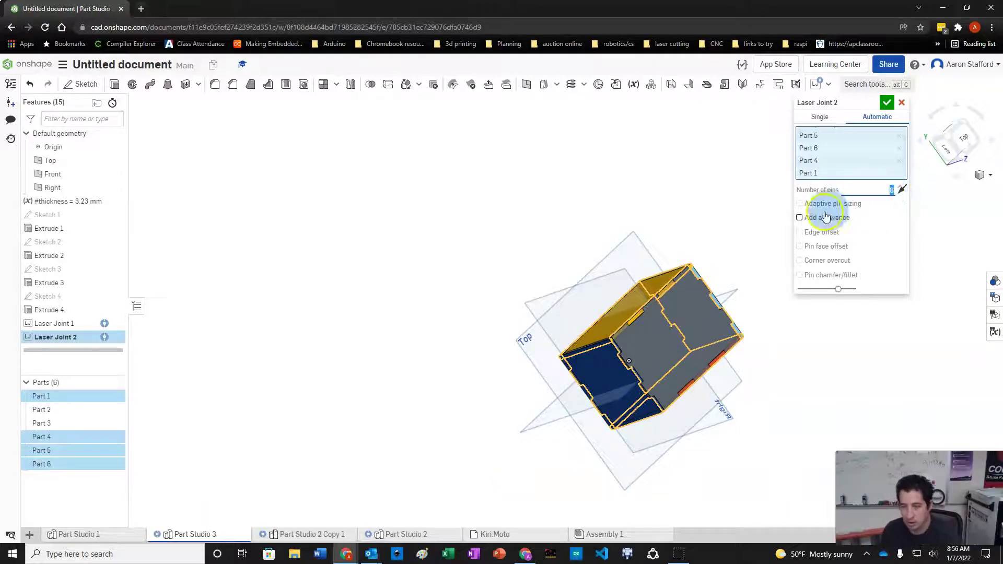
{"action": "left_click", "coordinate": [887, 102]}
- Add a third Laser Joint in Single mode with Part 5 as tab part, Part 3 as base part and 3 pins
{"action": "right_click_drag", "start_coordinate": [806, 181], "coordinate": [732, 242]}
{"action": "left_click", "coordinate": [811, 84]}
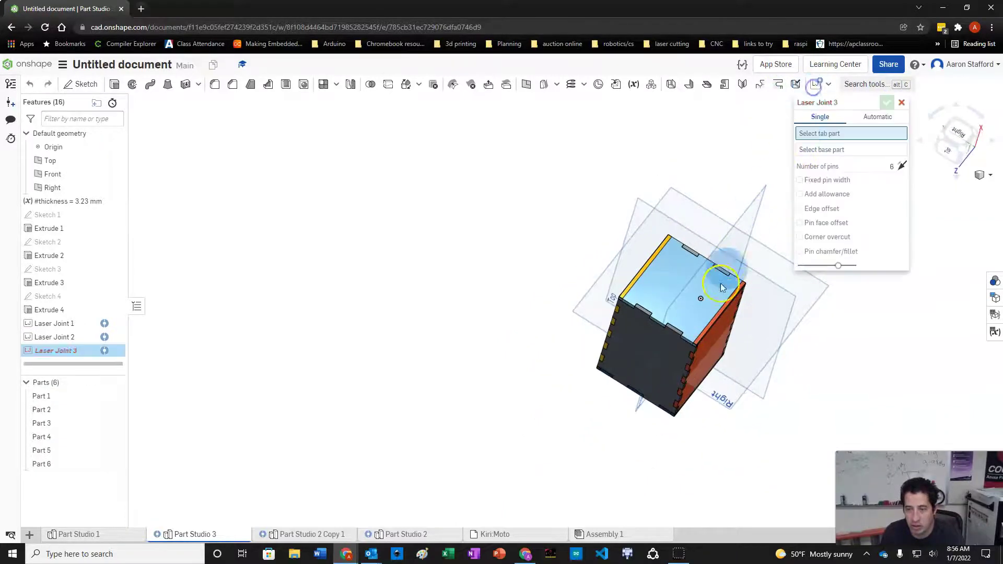
{"action": "left_click", "coordinate": [713, 339]}
{"action": "left_click", "coordinate": [662, 304]}
{"action": "right_click_drag", "start_coordinate": [663, 304], "coordinate": [658, 274]}
{"action": "left_click", "coordinate": [651, 292]}
{"action": "right_click_drag", "start_coordinate": [540, 335], "coordinate": [600, 321]}
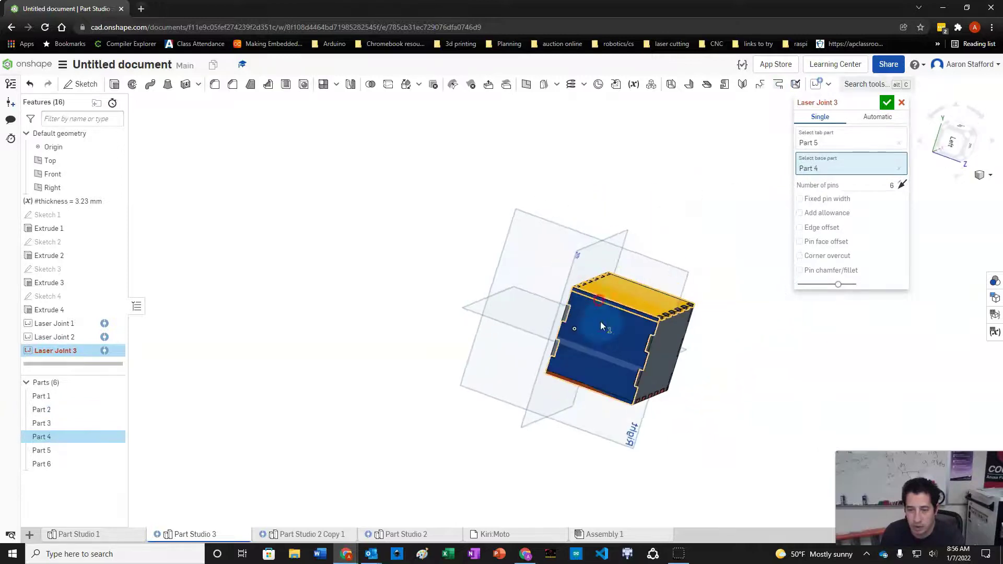
{"action": "left_click", "coordinate": [606, 330]}
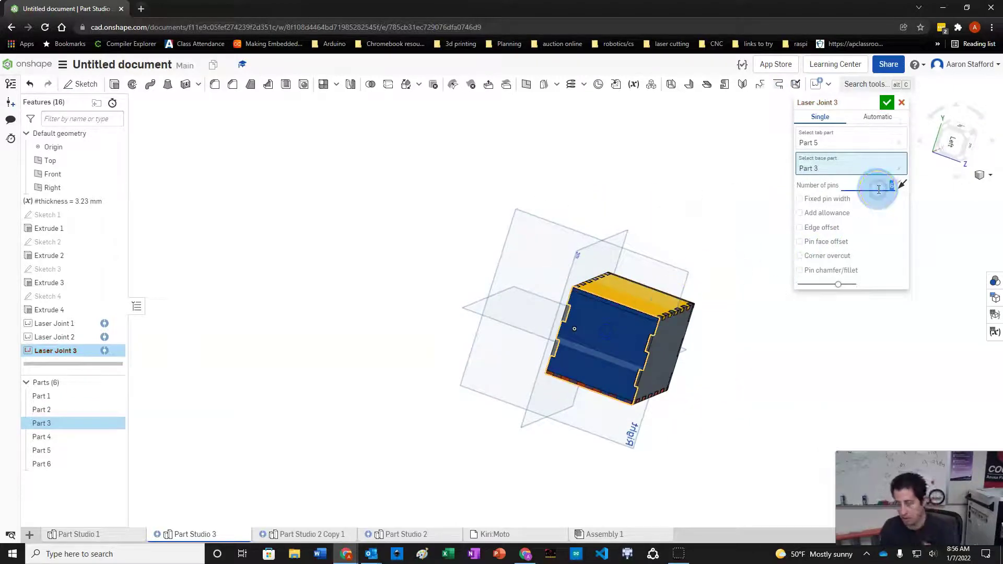
{"action": "left_click", "coordinate": [742, 198]}
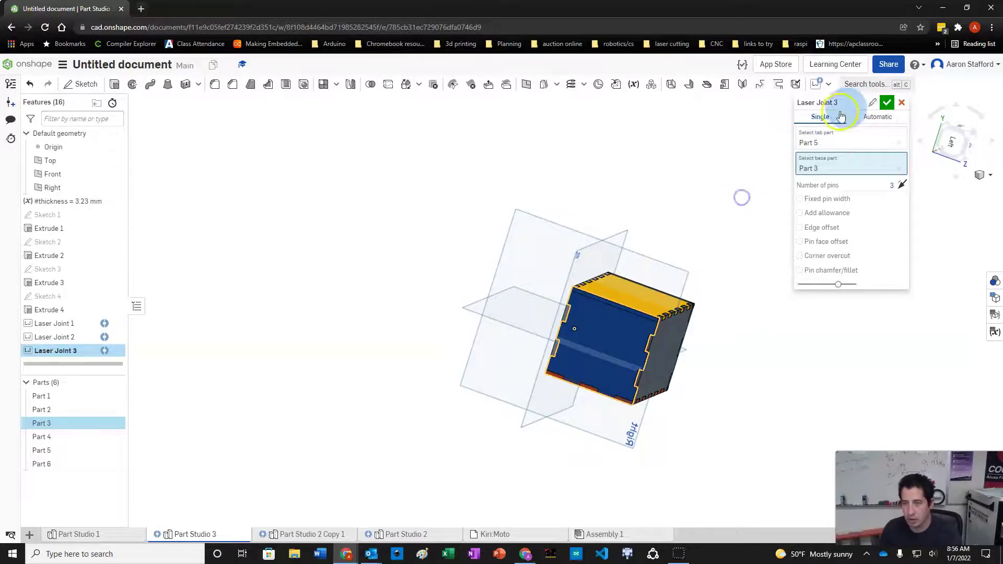
{"action": "left_click", "coordinate": [886, 102]}
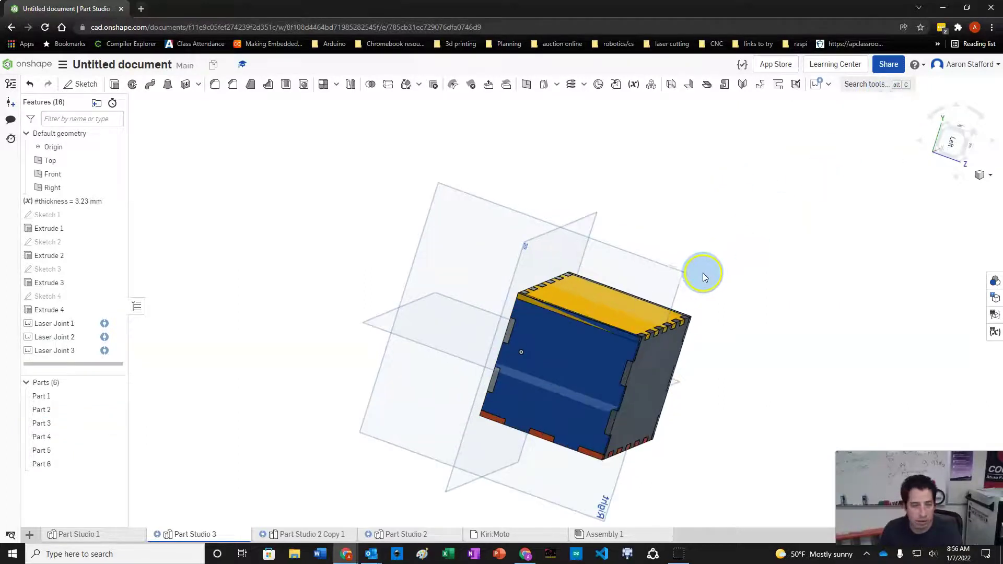
- Inspect the remaining corner joints, reopen the third Laser Joint and try reselecting its tab part in Single mode
{"action": "right_click_drag", "start_coordinate": [732, 257], "coordinate": [523, 363]}
{"action": "right_click_drag", "start_coordinate": [714, 347], "coordinate": [548, 347]}
{"action": "double_click", "coordinate": [41, 351]}
{"action": "right_click_drag", "start_coordinate": [262, 327], "coordinate": [327, 325]}
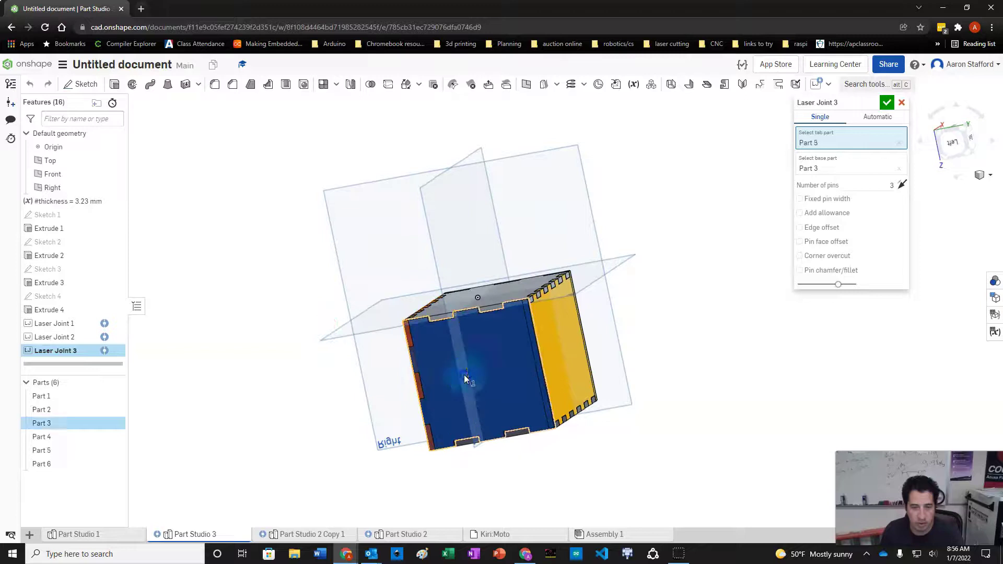
{"action": "left_click", "coordinate": [464, 375]}
{"action": "left_click", "coordinate": [580, 362]}
{"action": "right_click_drag", "start_coordinate": [606, 346], "coordinate": [564, 352]}
- Switch the third Laser Joint to Automatic mode for Parts 2, 4, 3 and 5, accept it and inspect the box
{"action": "left_click", "coordinate": [891, 121]}
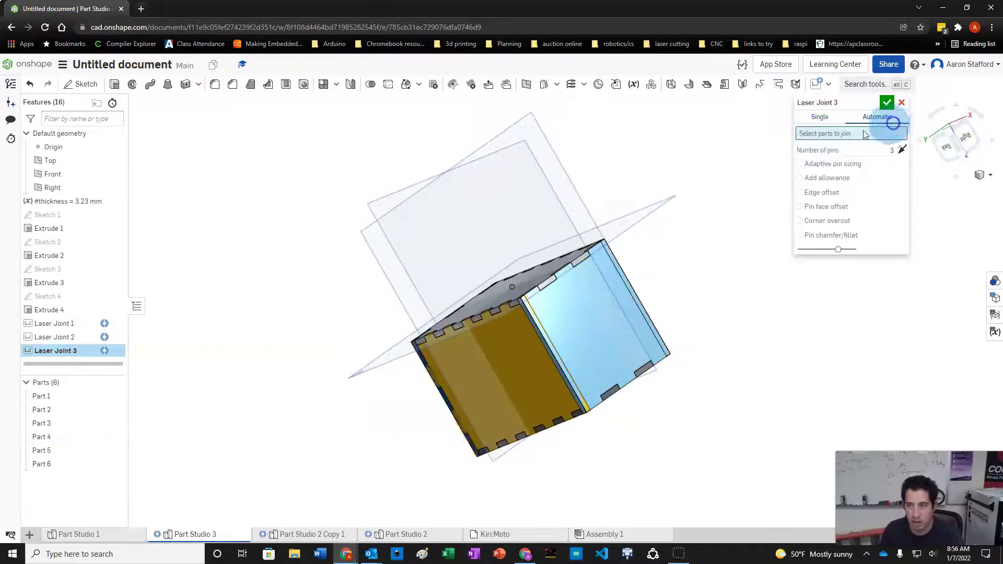
{"action": "left_click", "coordinate": [601, 310]}
{"action": "left_click", "coordinate": [521, 341]}
{"action": "right_click_drag", "start_coordinate": [395, 398], "coordinate": [491, 346]}
{"action": "left_click", "coordinate": [491, 346]}
{"action": "left_click", "coordinate": [460, 384]}
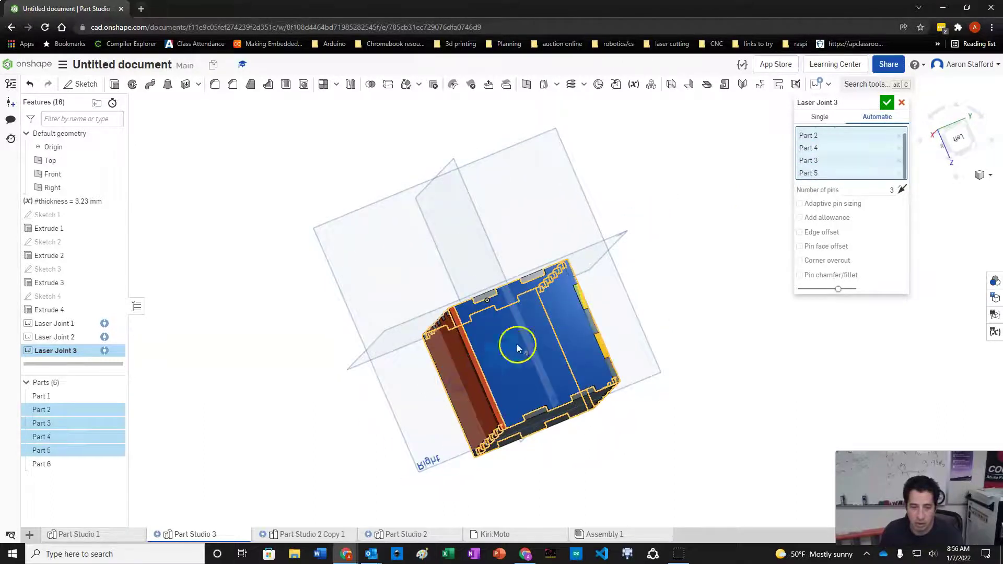
{"action": "right_click_drag", "start_coordinate": [750, 208], "coordinate": [650, 231]}
{"action": "left_click", "coordinate": [835, 146]}
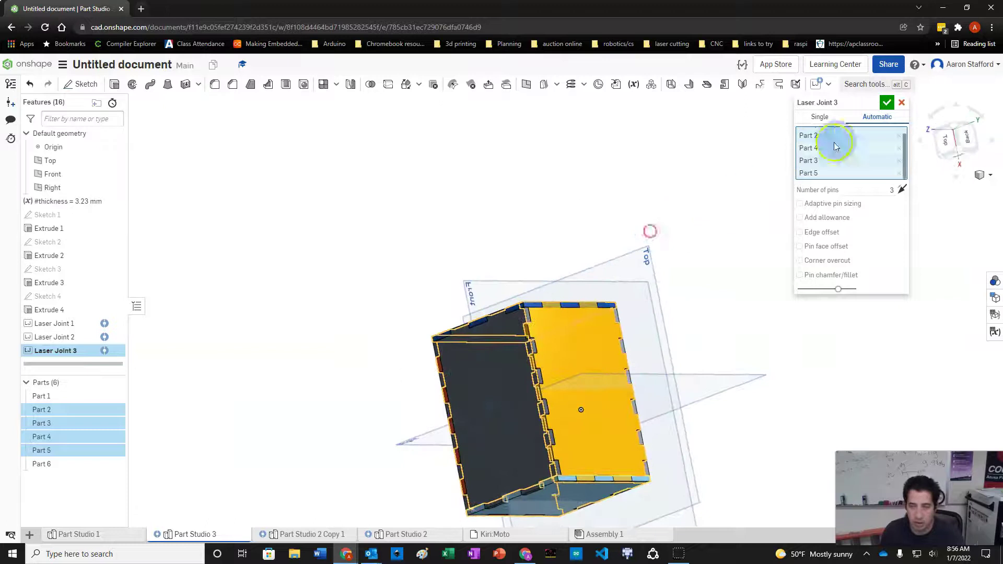
{"action": "left_click", "coordinate": [886, 102]}
{"action": "right_click_drag", "start_coordinate": [565, 172], "coordinate": [435, 213]}
{"action": "left_click", "coordinate": [510, 284]}
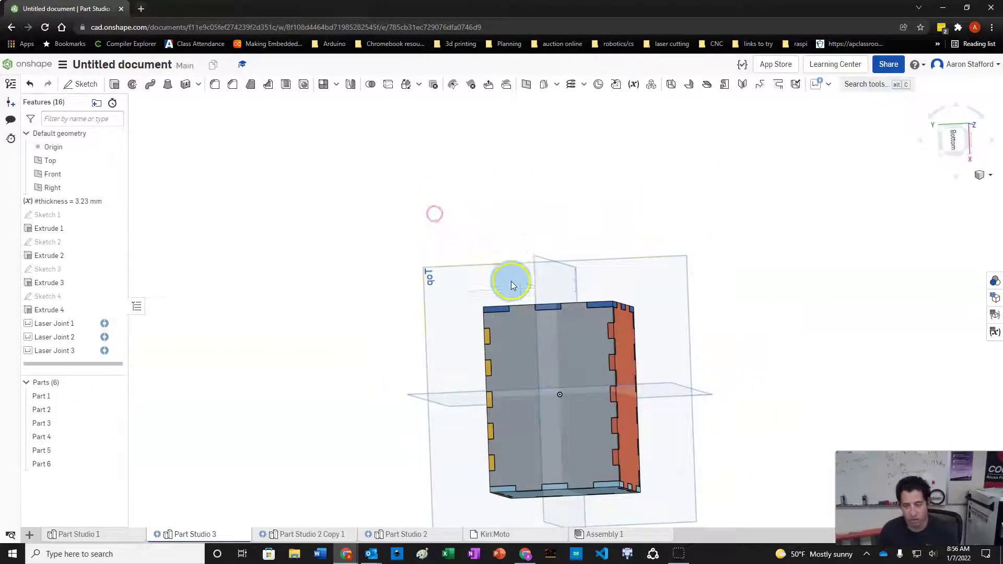
- Start an Auto Layout feature and set its cut sheet width and height to 1000 mm
{"action": "left_click", "coordinate": [828, 89]}
{"action": "left_click", "coordinate": [830, 99]}
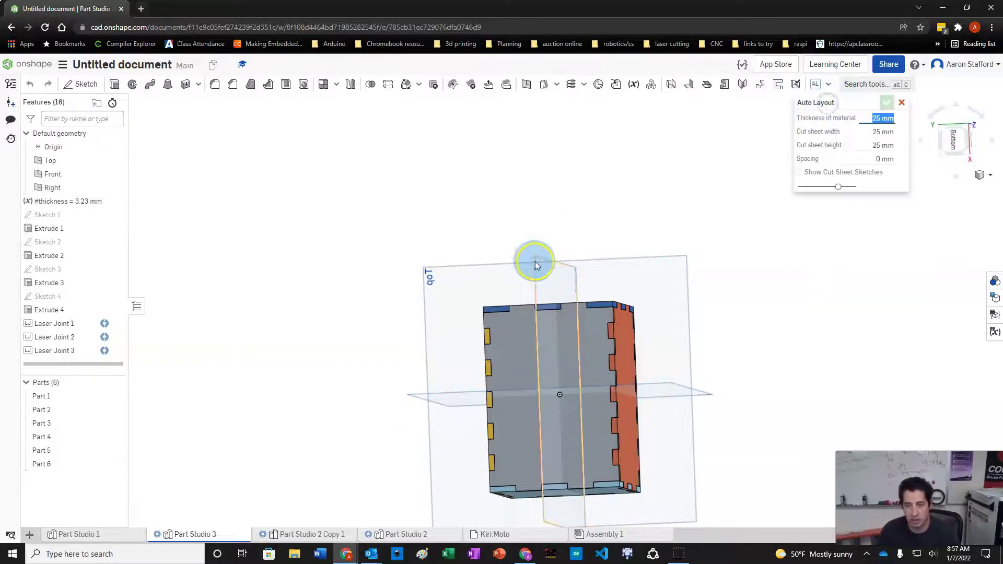
{"action": "scroll", "coordinate": [535, 262], "scroll_direction": "down", "scroll_amount": 3}
{"action": "left_click", "coordinate": [876, 160]}
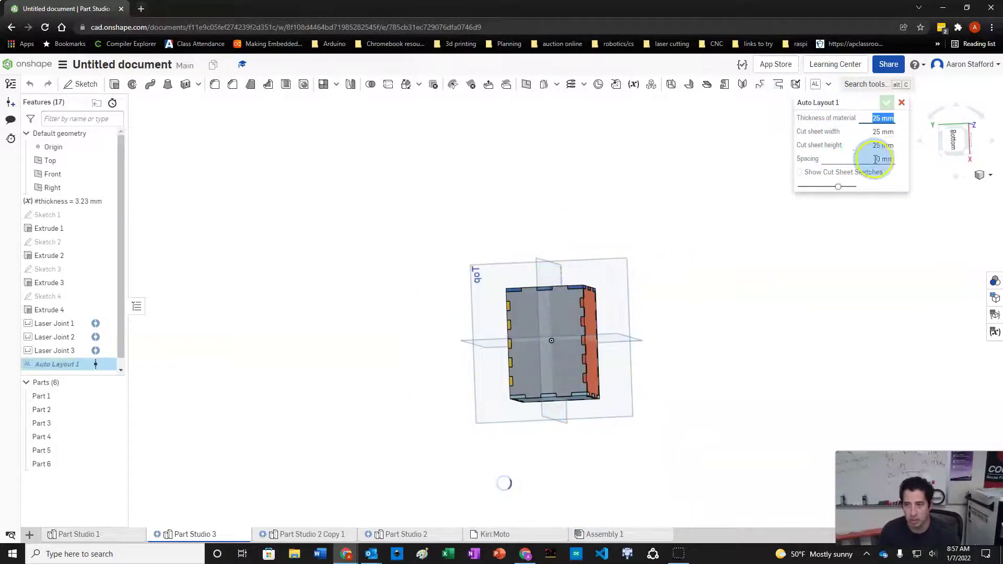
{"action": "left_click", "coordinate": [877, 131]}
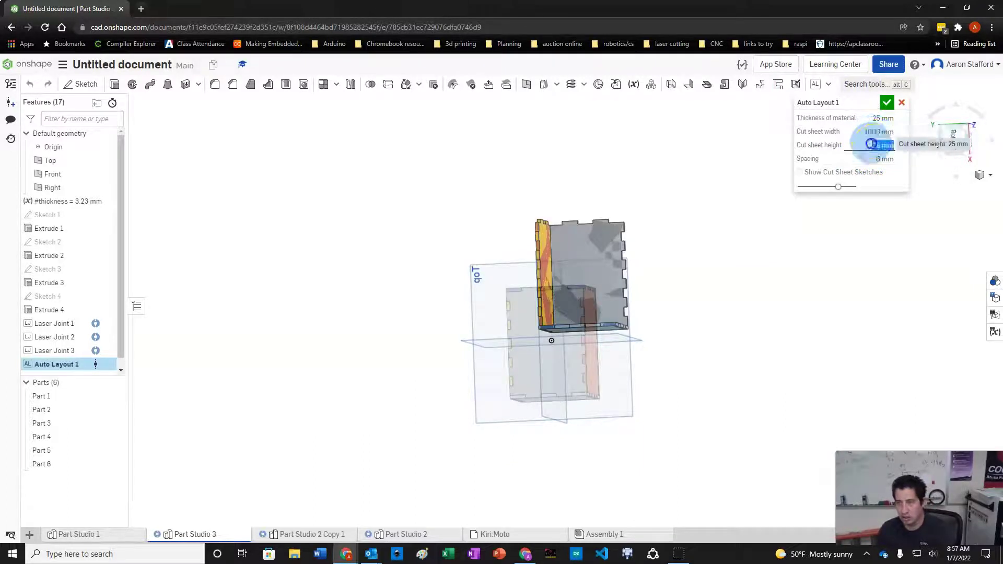
{"action": "type", "text": "1000"}
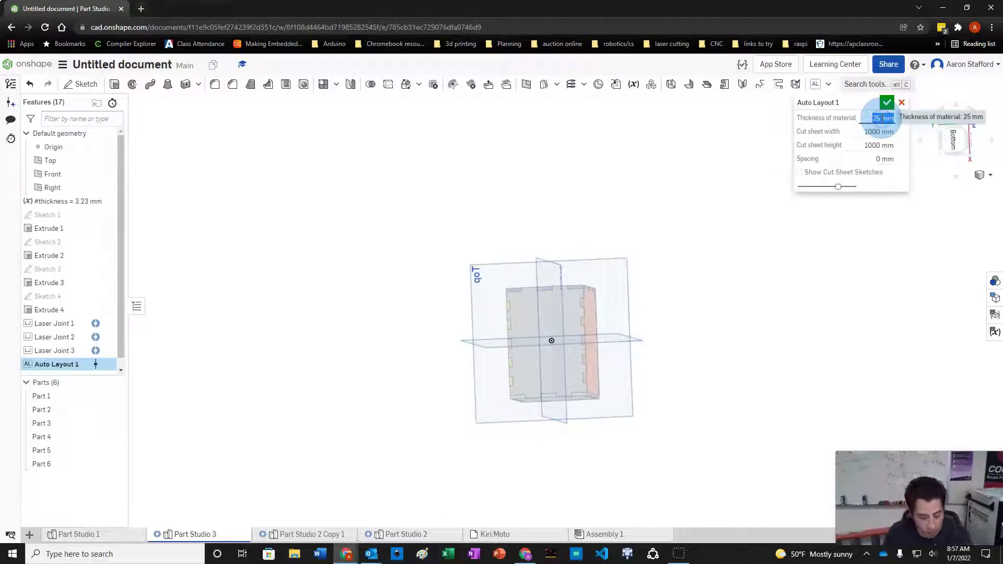
- Set the Auto Layout's material thickness to the #thickness variable and accept the flat layout
{"action": "type", "text": "#"}
{"action": "key", "text": "Return"}
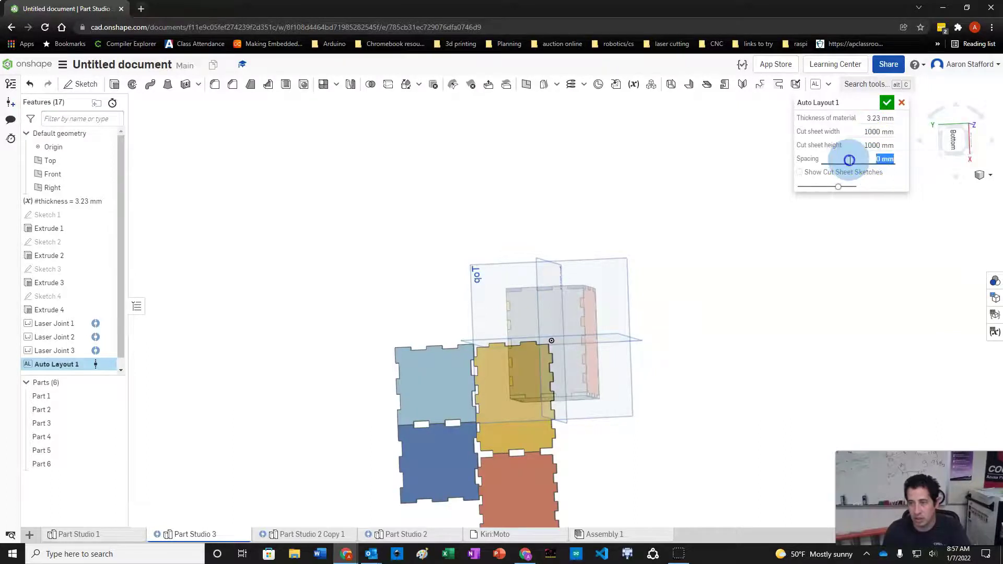
{"action": "scroll", "coordinate": [656, 265], "scroll_direction": "down", "scroll_amount": 4}
{"action": "scroll", "coordinate": [646, 353], "scroll_direction": "up", "scroll_amount": 2}
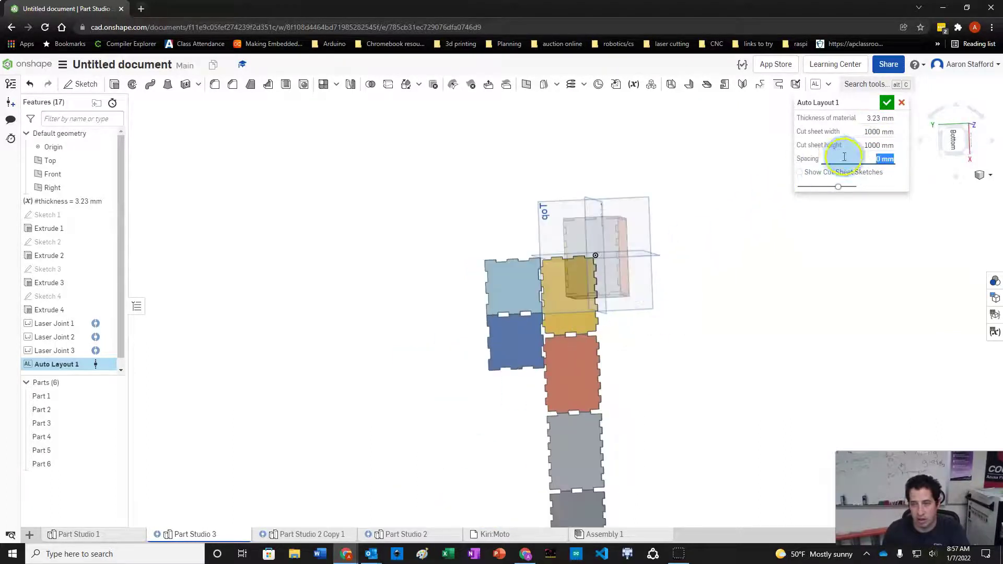
{"action": "left_click", "coordinate": [887, 103]}
- Set the strip width dimension in Sketch 2 to 5 mm and accept the sketch
{"action": "right_click_drag", "start_coordinate": [670, 308], "coordinate": [629, 441]}
{"action": "mouse_move", "coordinate": [32, 214]}
{"action": "left_mouse_down"}
{"action": "mouse_move", "coordinate": [48, 229]}
{"action": "mouse_move", "coordinate": [49, 282]}
{"action": "mouse_move", "coordinate": [46, 216]}
{"action": "mouse_move", "coordinate": [46, 253]}
{"action": "mouse_move", "coordinate": [53, 238]}
{"action": "left_mouse_up"}
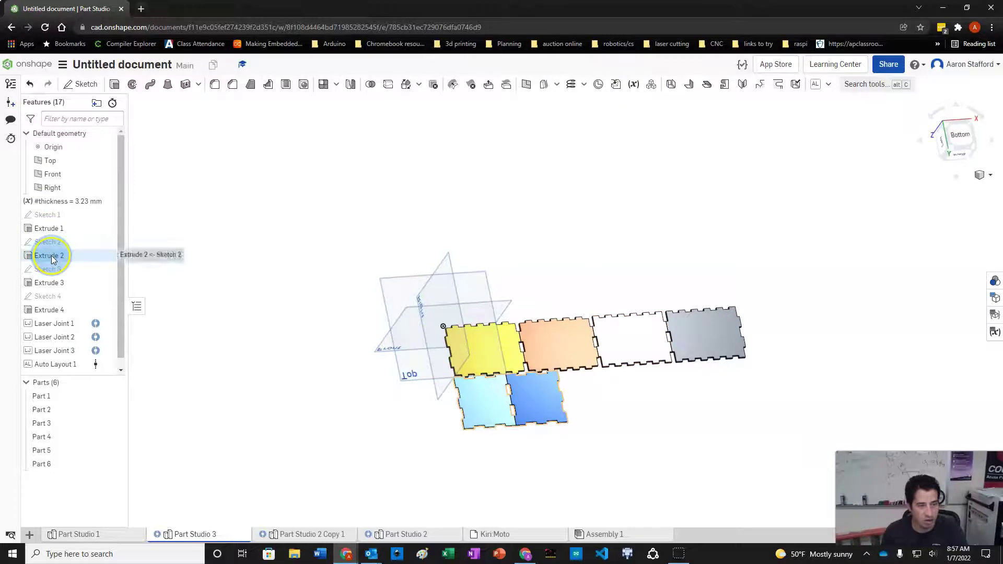
{"action": "double_click", "coordinate": [48, 243]}
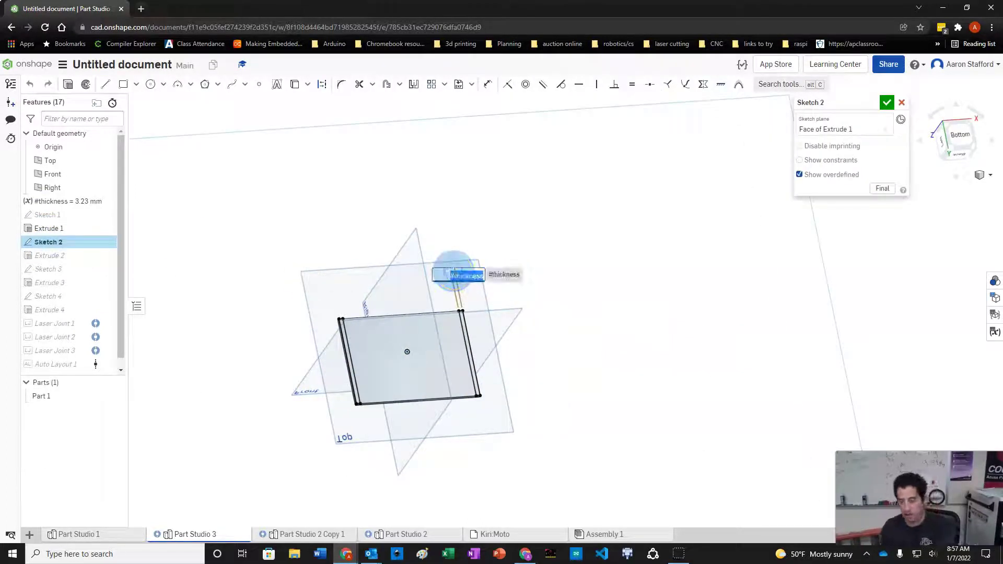
{"action": "type", "text": "5"}
{"action": "key", "text": "Return"}
{"action": "left_click", "coordinate": [546, 226]}
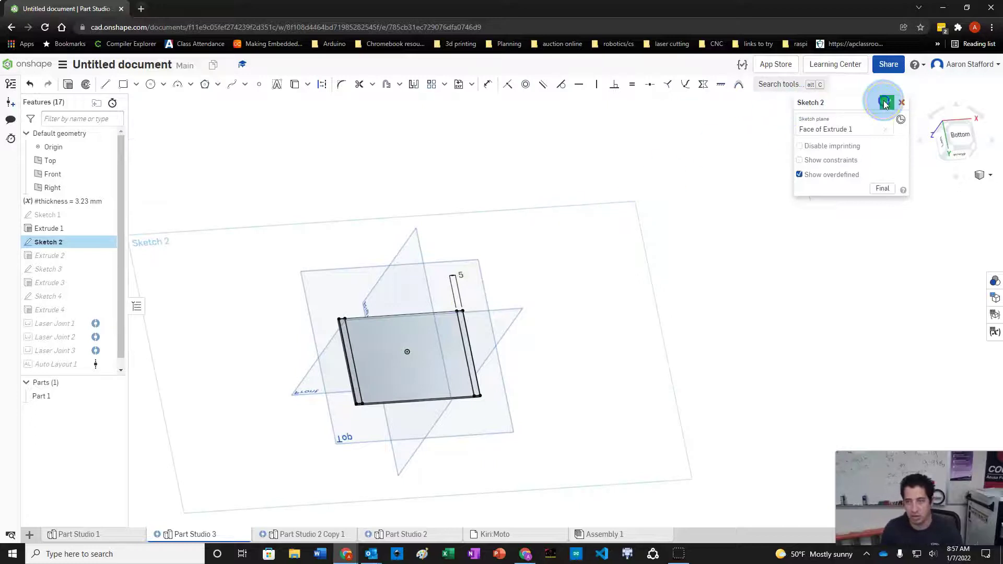
{"action": "left_click", "coordinate": [884, 102]}
- Inspect the rebuilt flat layout from several sides and undo the strip width edit in Sketch 2
{"action": "left_click", "coordinate": [397, 230]}
{"action": "scroll", "coordinate": [395, 229], "scroll_direction": "down", "scroll_amount": 3}
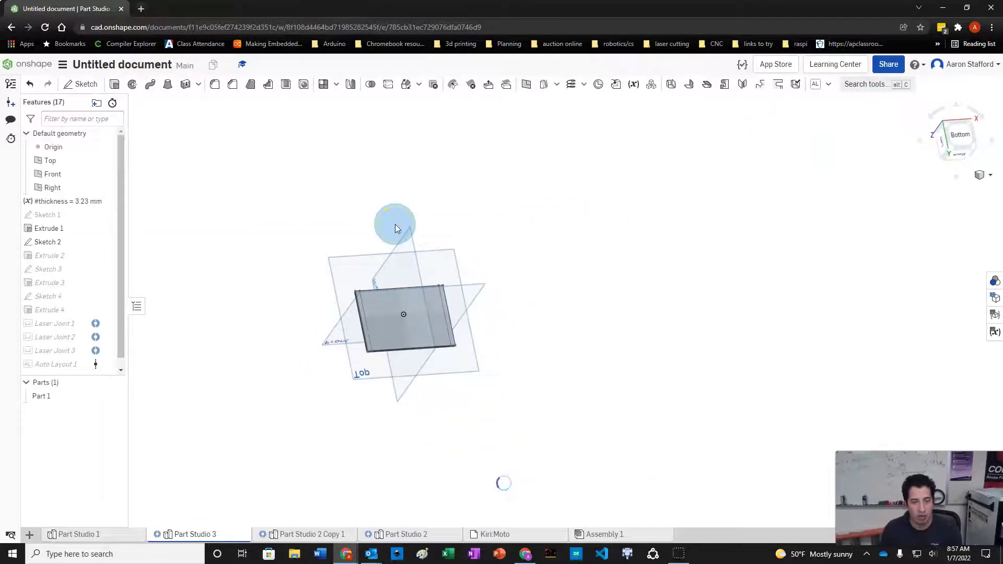
{"action": "scroll", "coordinate": [293, 289], "scroll_direction": "down", "scroll_amount": 3}
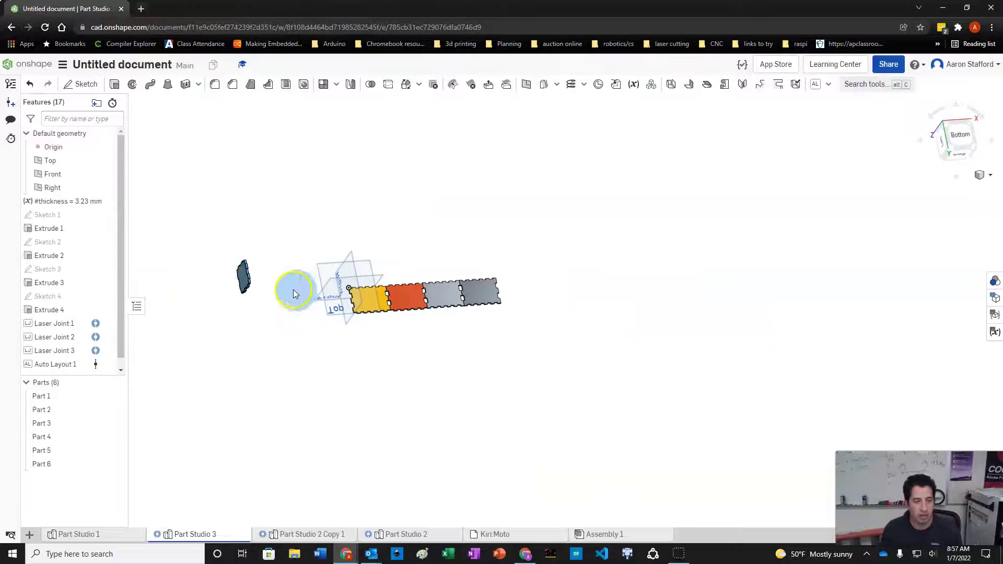
{"action": "right_click_drag", "start_coordinate": [244, 269], "coordinate": [135, 245]}
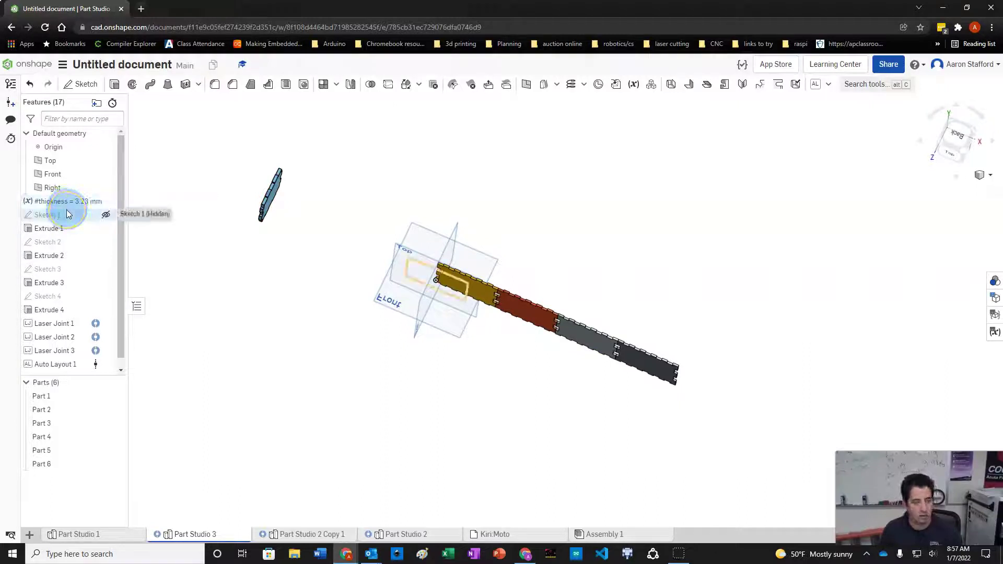
{"action": "key", "text": "ctrl+z"}
{"action": "right_click_drag", "start_coordinate": [545, 207], "coordinate": [529, 242]}
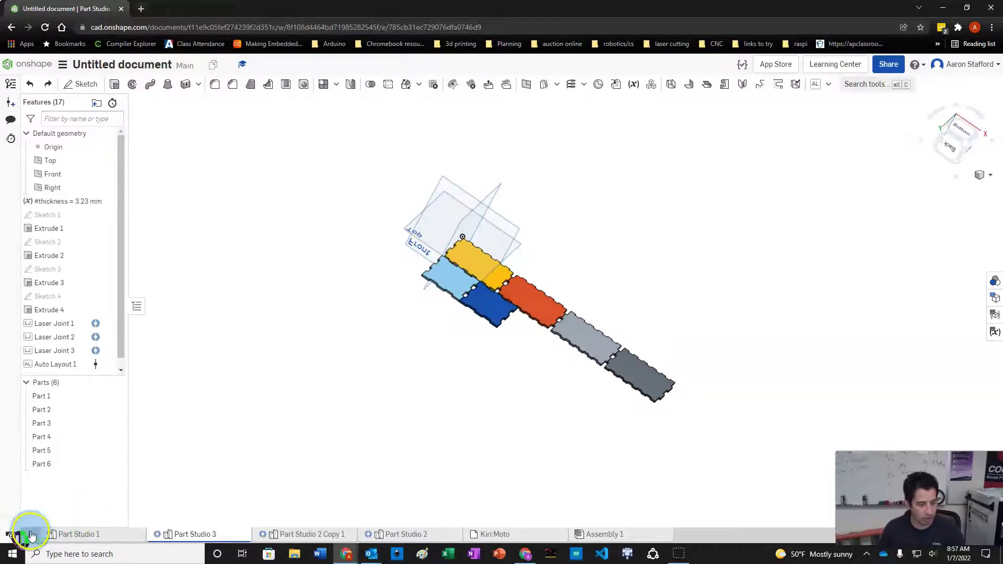
- Add a new Kiri:Moto application tab to the document
{"action": "mouse_move", "coordinate": [499, 536]}
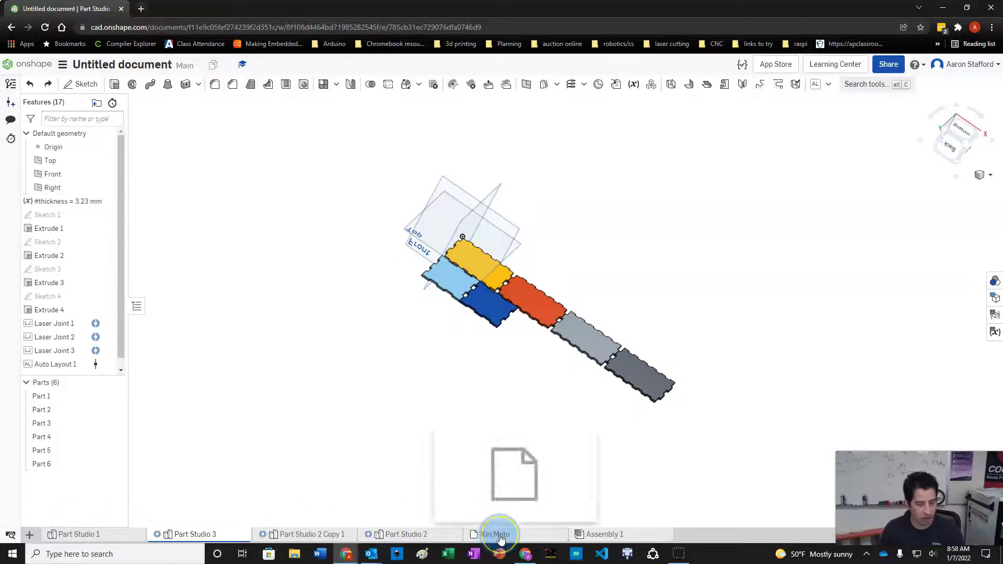
{"action": "left_click", "coordinate": [32, 537]}
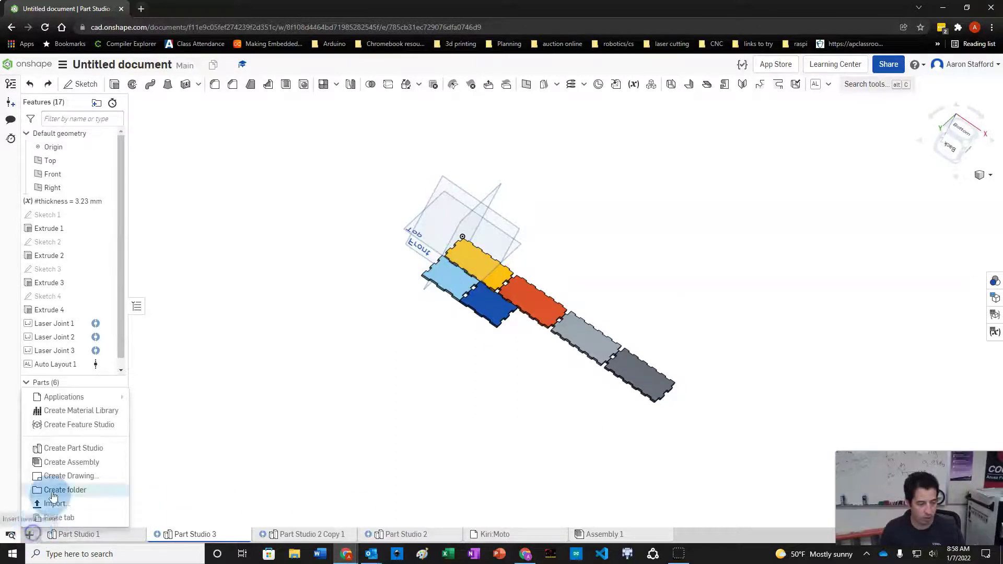
{"action": "mouse_move", "coordinate": [114, 398]}
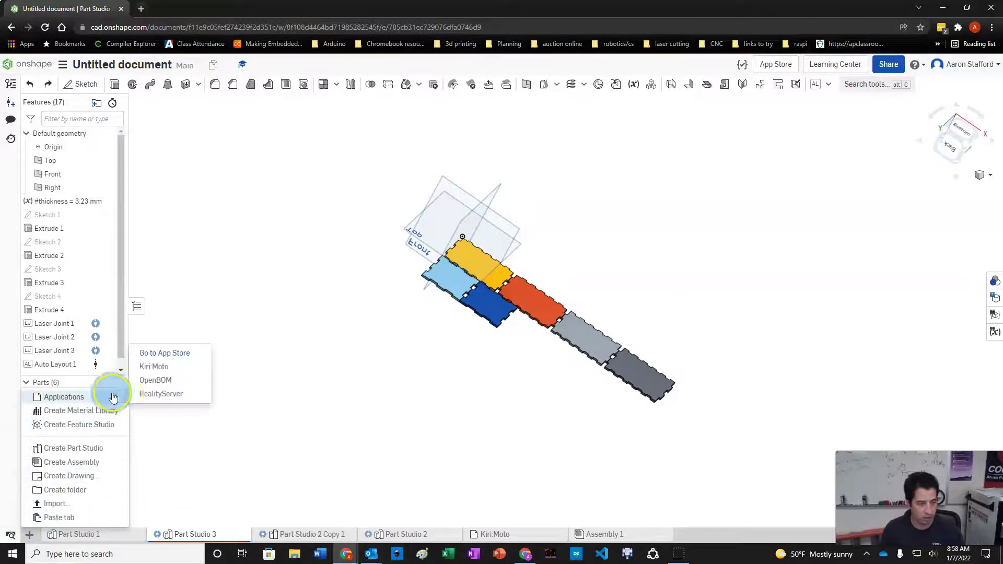
{"action": "left_click", "coordinate": [155, 366]}
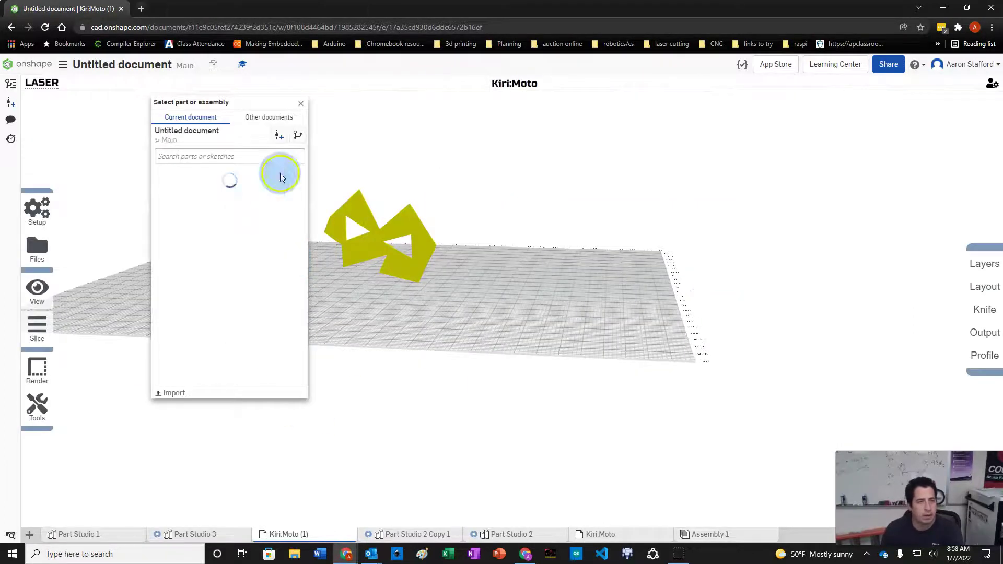
- Dismiss the part selection dialog and delete the existing yellow-green model from the Kiri:Moto work area
{"action": "left_click", "coordinate": [301, 103]}
{"action": "left_click_drag", "start_coordinate": [370, 216], "coordinate": [349, 237]}
{"action": "left_click", "coordinate": [344, 230]}
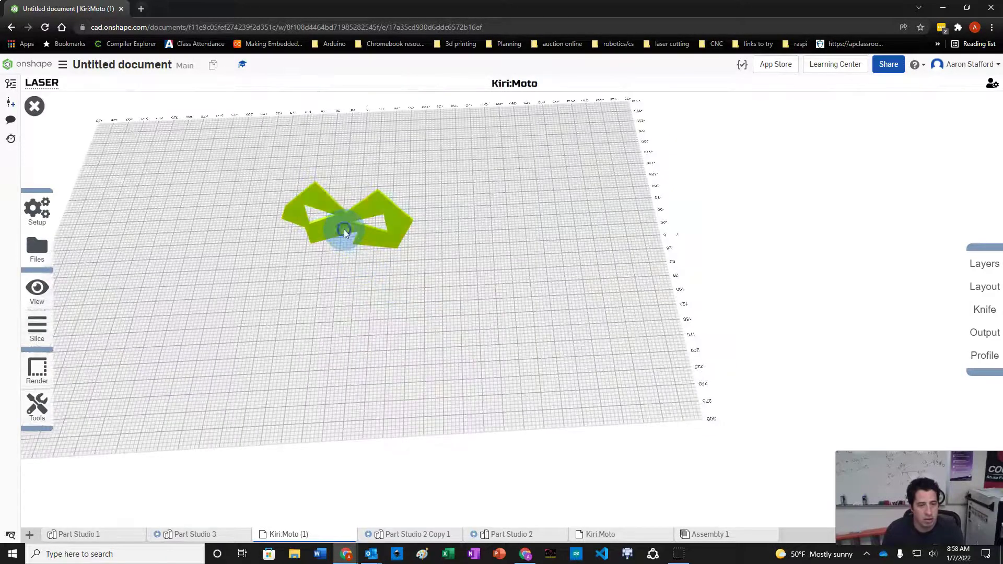
{"action": "key", "text": "Delete"}
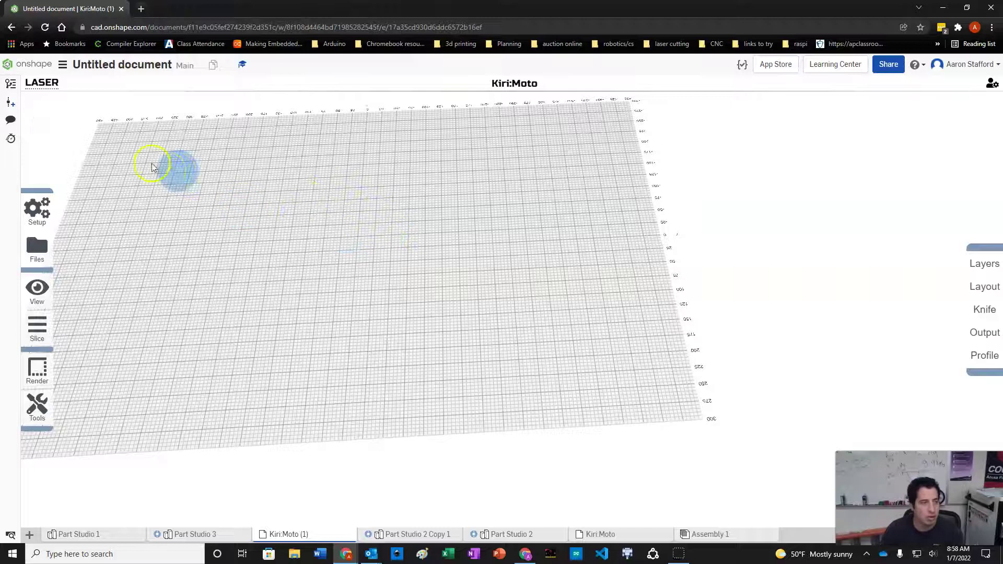
- Review the settings of the selected laser device and close the device setup
{"action": "mouse_move", "coordinate": [42, 83]}
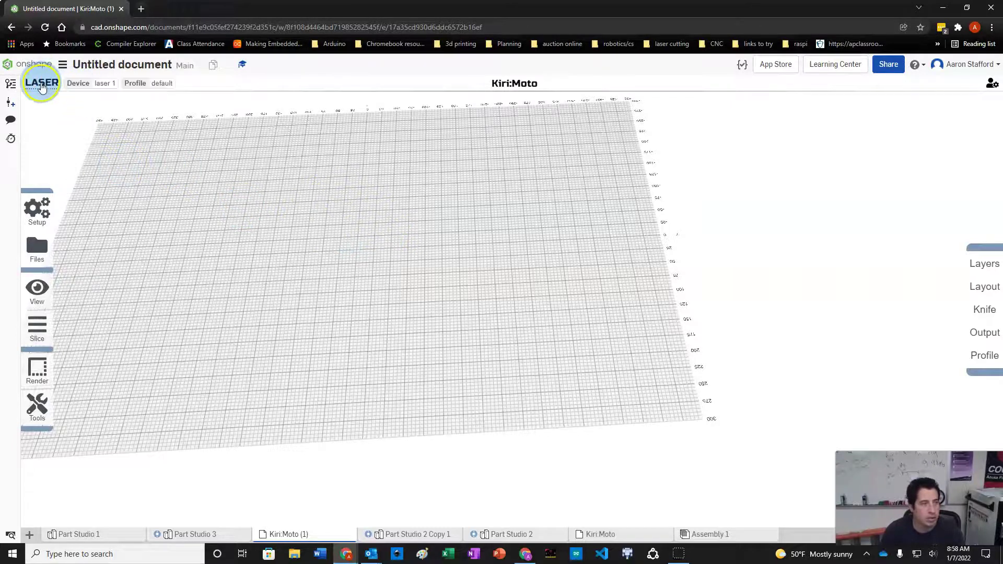
{"action": "left_click", "coordinate": [81, 84]}
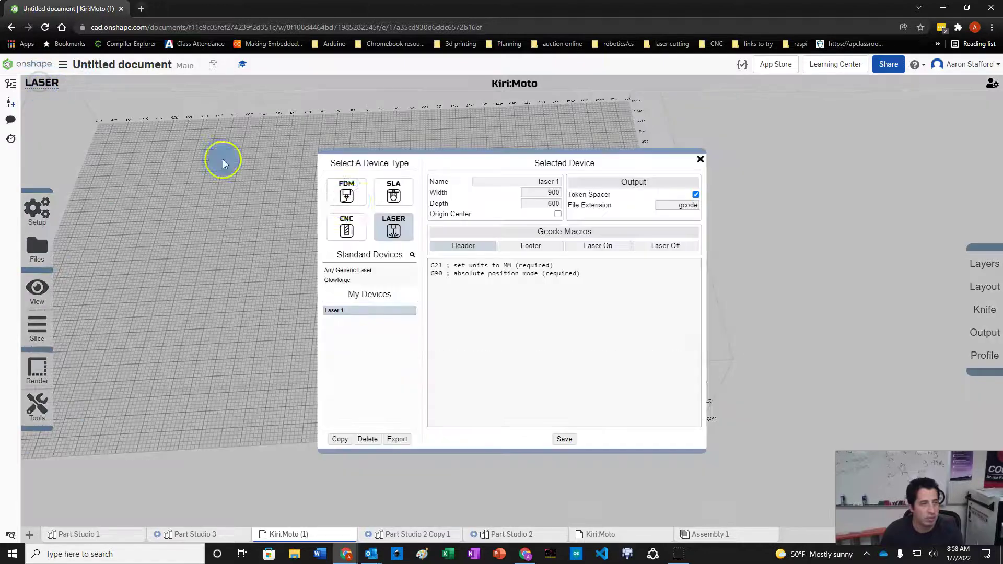
{"action": "left_click", "coordinate": [701, 157]}
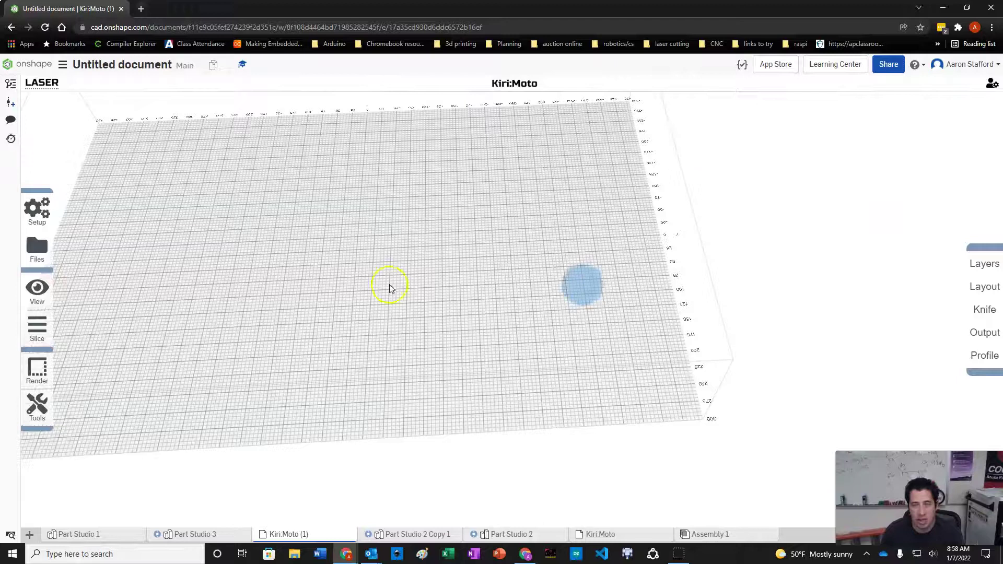
- Import all parts of Part Studio 3 into the laser work area and accept grouping them
{"action": "mouse_move", "coordinate": [43, 254]}
{"action": "left_click", "coordinate": [78, 250]}
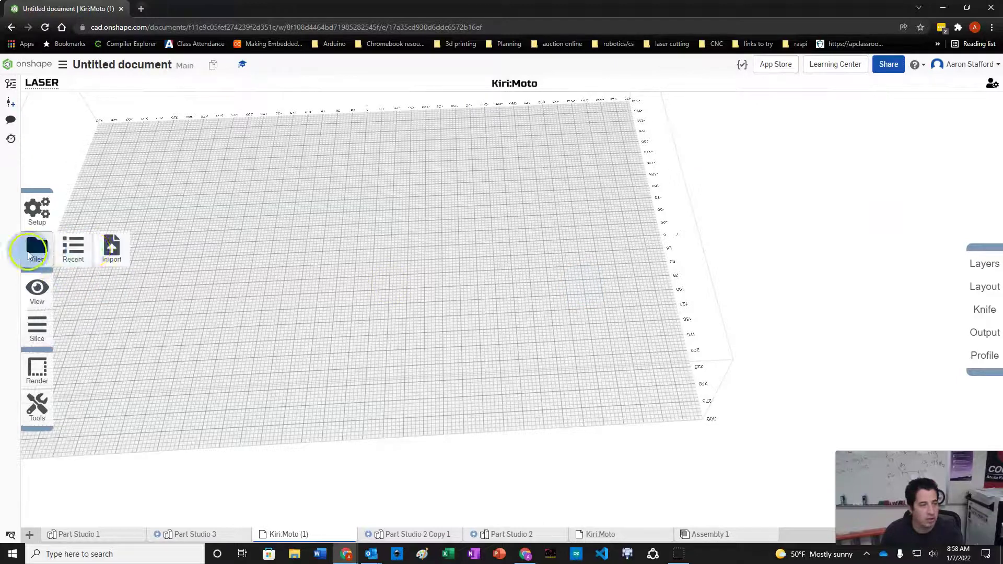
{"action": "left_click", "coordinate": [109, 244]}
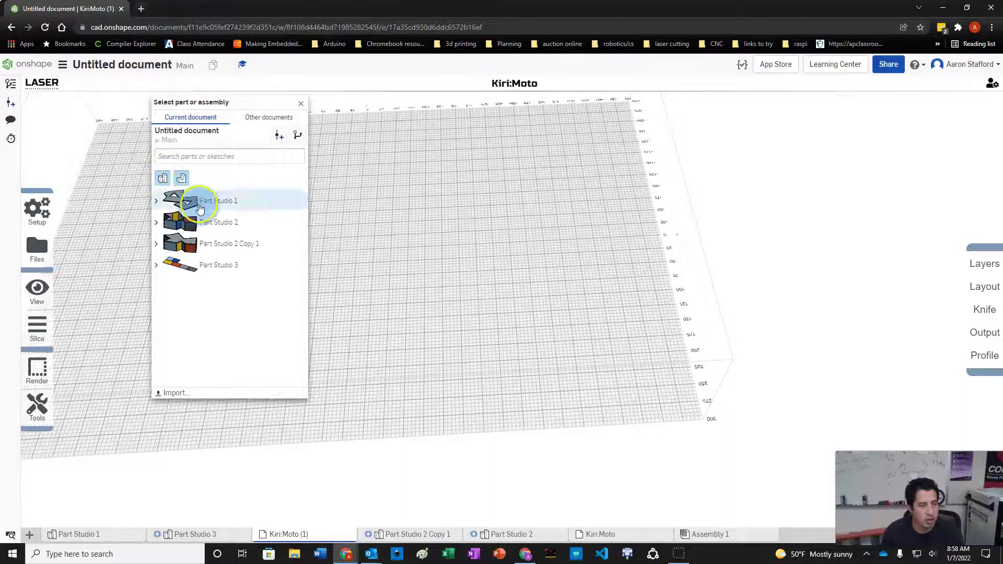
{"action": "left_click", "coordinate": [156, 268]}
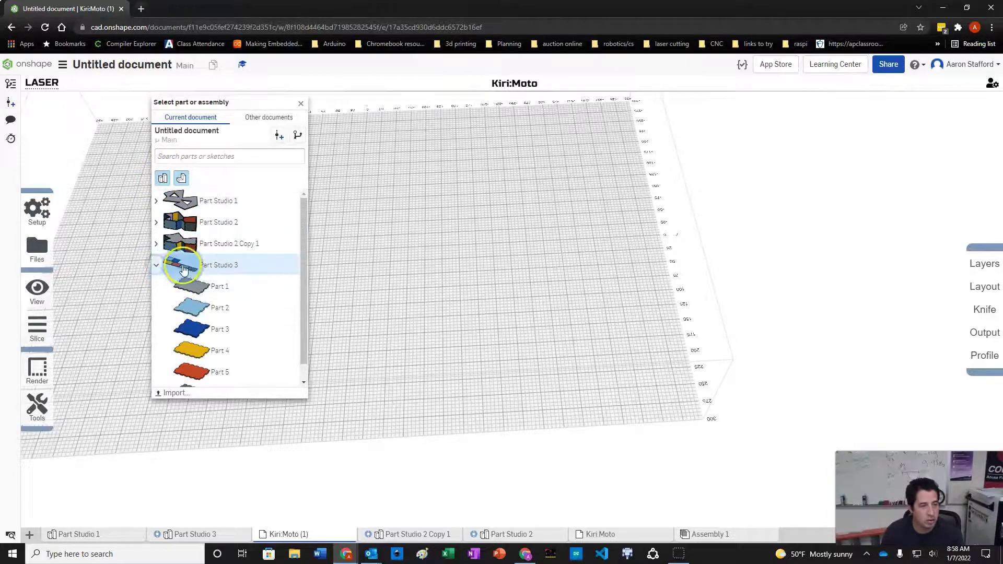
{"action": "left_click", "coordinate": [183, 263]}
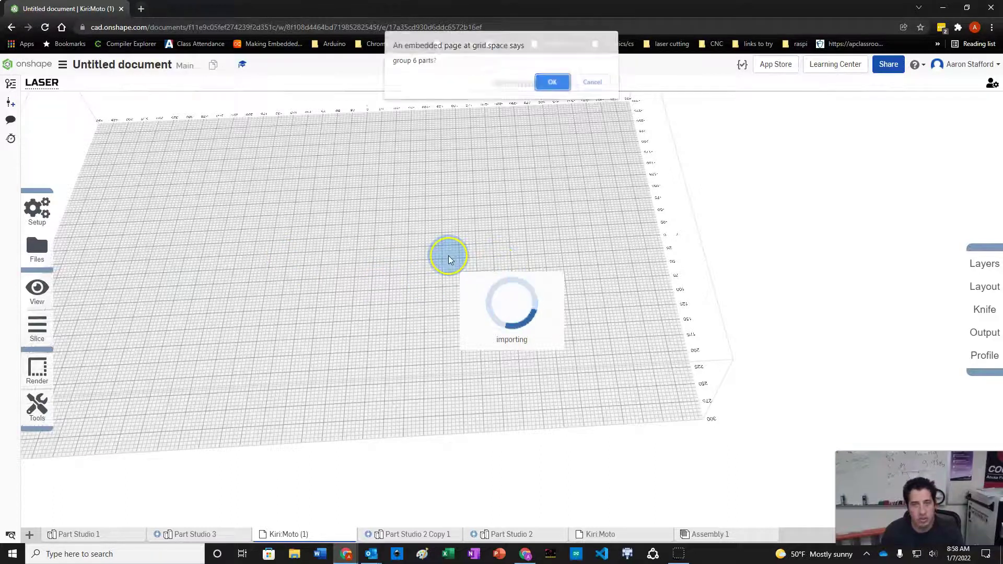
{"action": "left_click", "coordinate": [552, 86]}
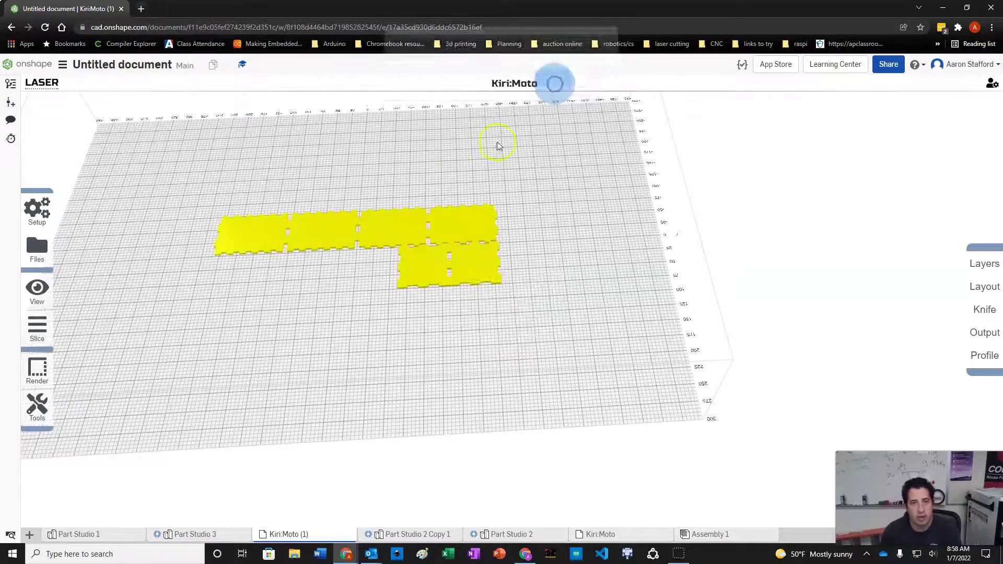
- Check the layer offset setting and generate a preview of the plates' laser cutting paths
{"action": "left_click_drag", "start_coordinate": [431, 284], "coordinate": [372, 259]}
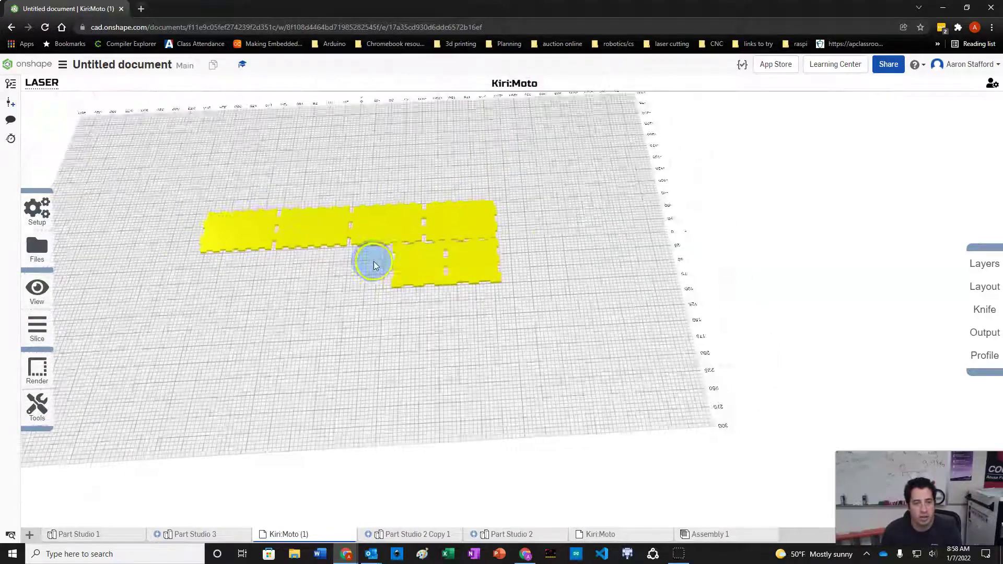
{"action": "left_click", "coordinate": [991, 262]}
{"action": "left_click", "coordinate": [950, 246]}
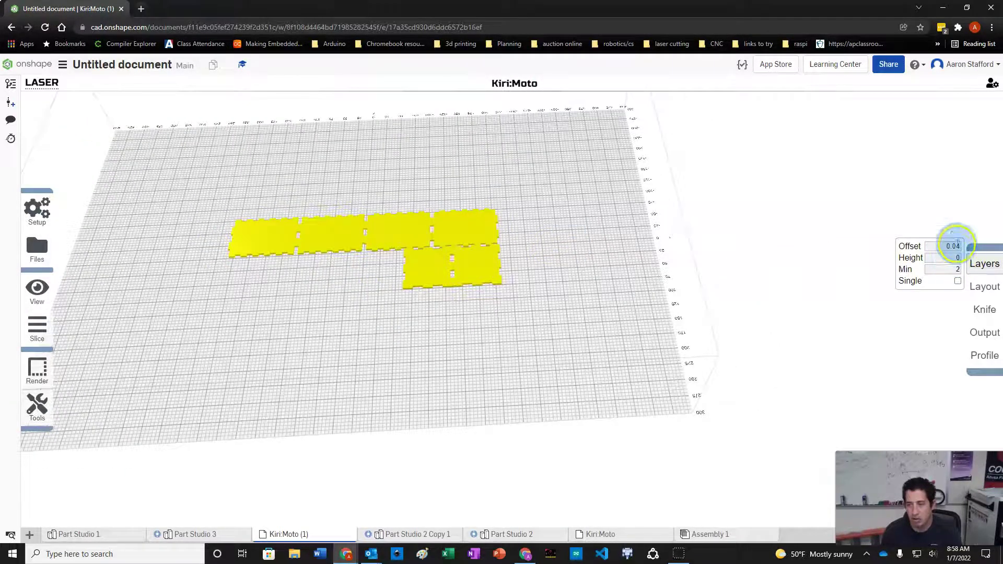
{"action": "mouse_move", "coordinate": [37, 329]}
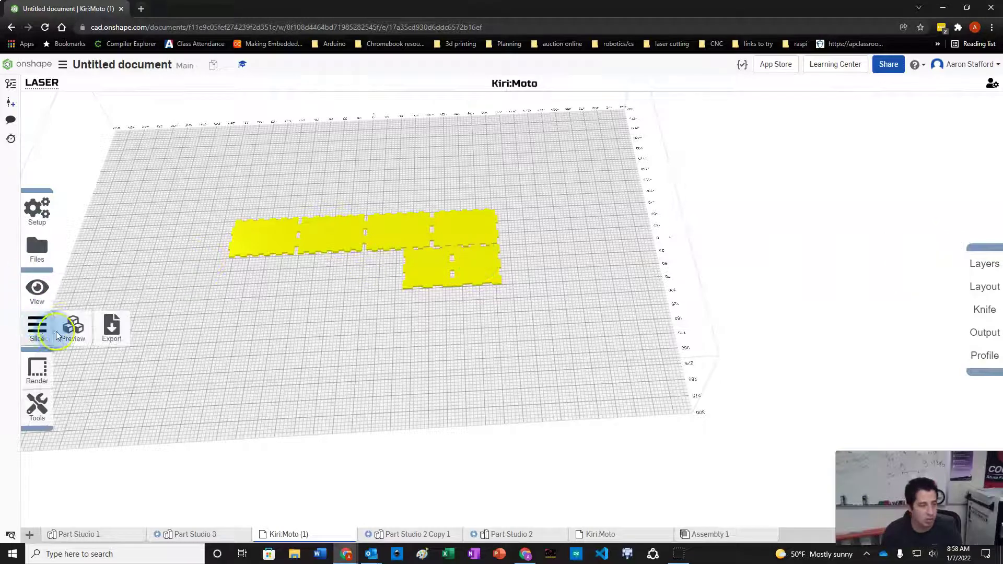
{"action": "left_click", "coordinate": [76, 334]}
{"action": "left_click_drag", "start_coordinate": [265, 224], "coordinate": [187, 296]}
- Start exporting the previewed cutting paths of the plates
{"action": "mouse_move", "coordinate": [38, 329]}
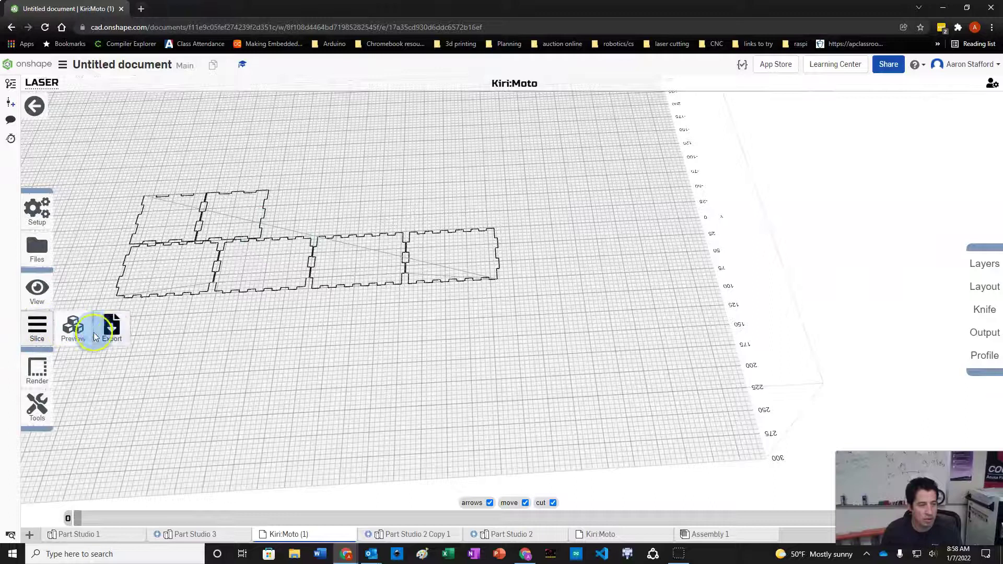
{"action": "left_click", "coordinate": [112, 329]}
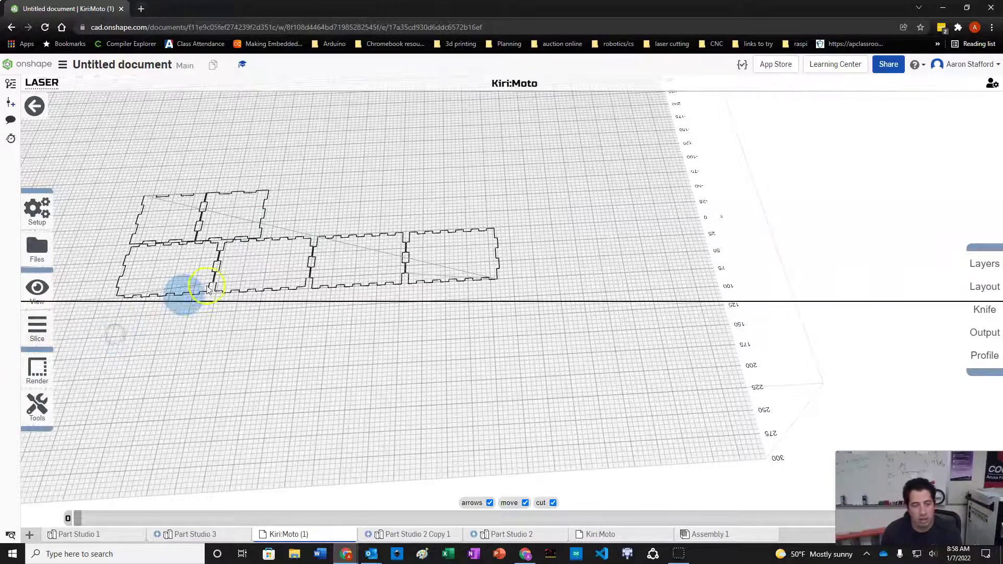